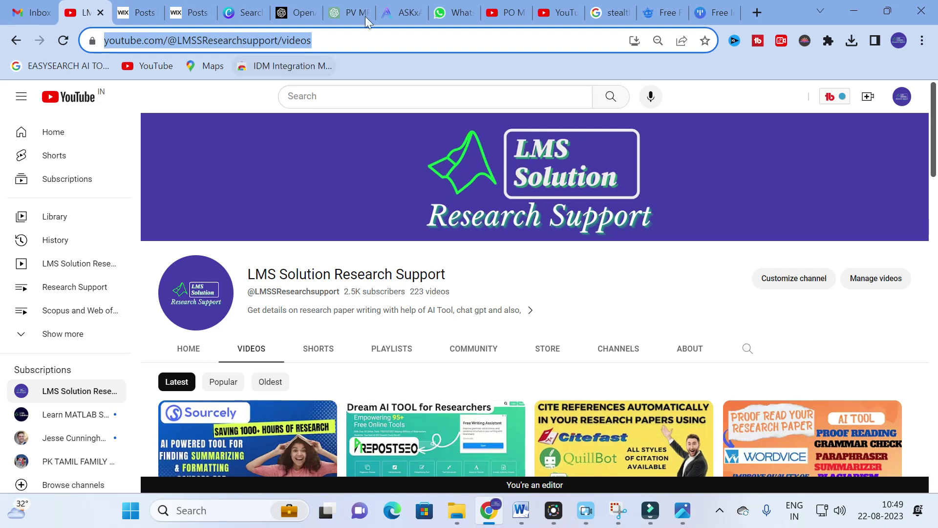
# Switch from the YouTube channel to the already open ASKxAI website.
pyautogui.moveTo(388, 16)
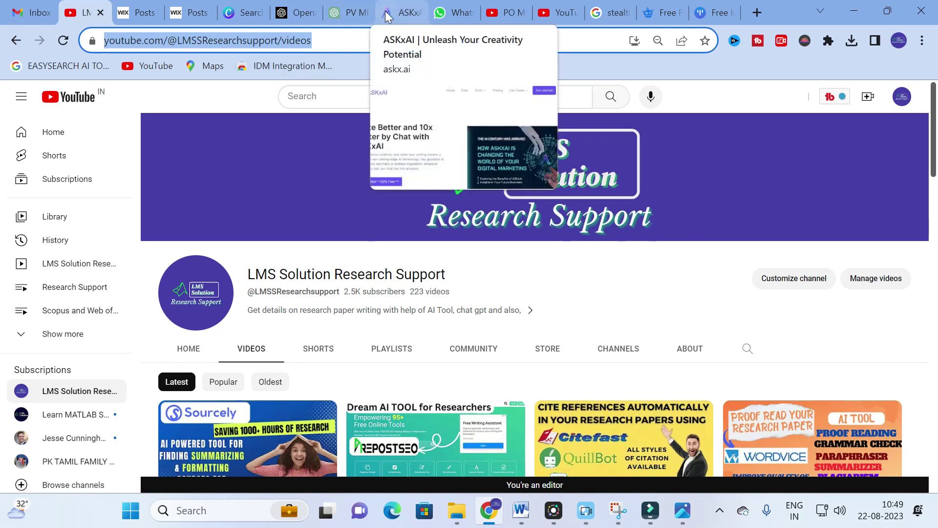
pyautogui.click(387, 16)
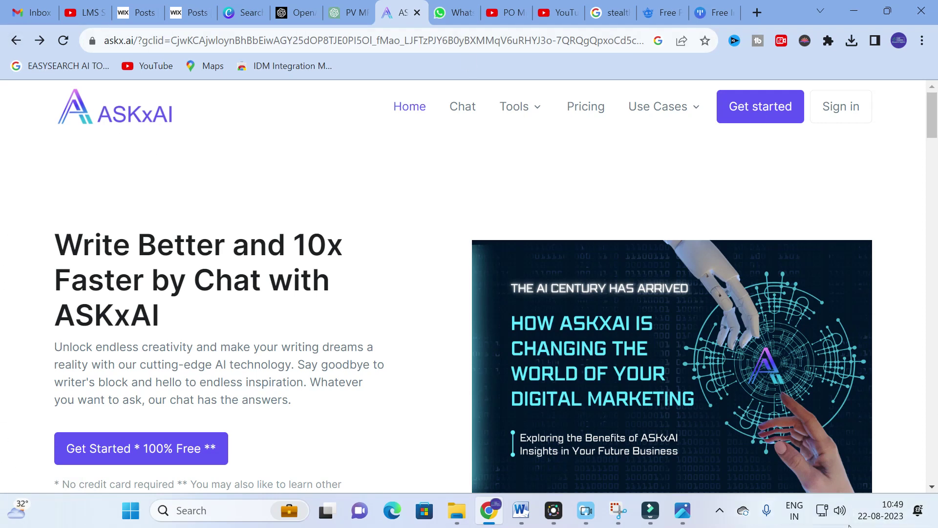
# View the online workshop poster 5.png in the image viewer, and close it.
pyautogui.click(684, 516)
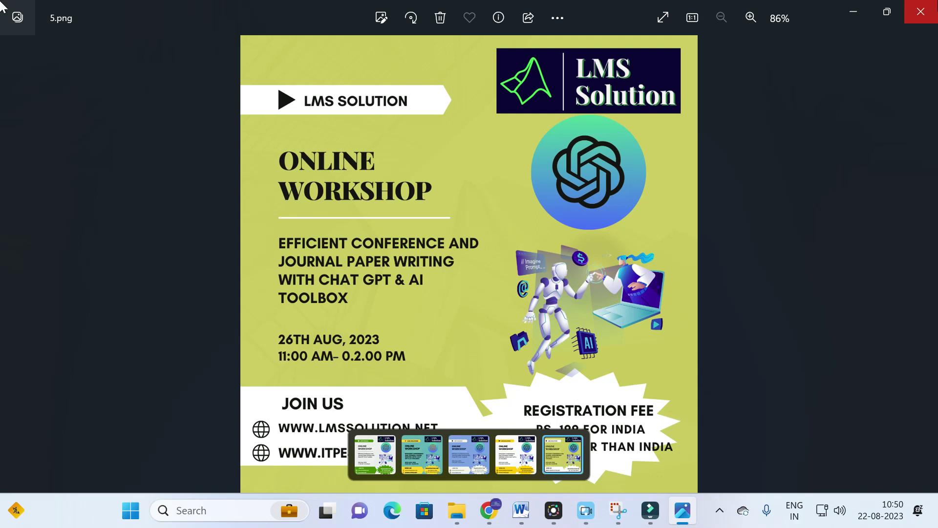
pyautogui.click(921, 11)
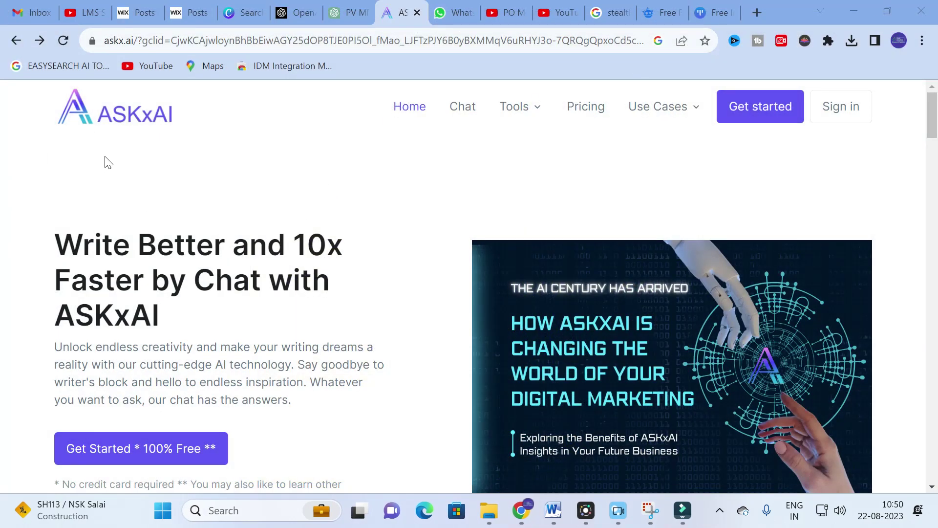
# Start the free ASKxAI registration and sign up with the Google account.
pyautogui.scroll(-3, 150, 302)
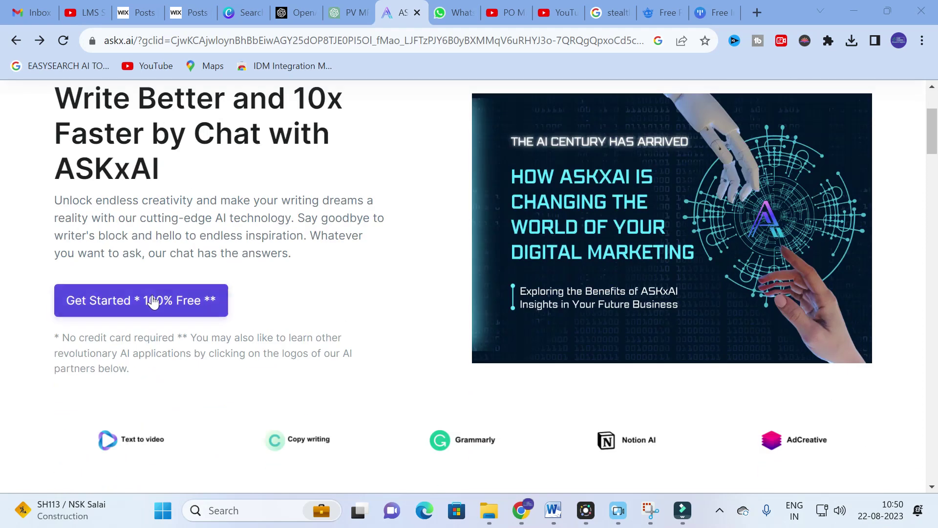
pyautogui.click(152, 299)
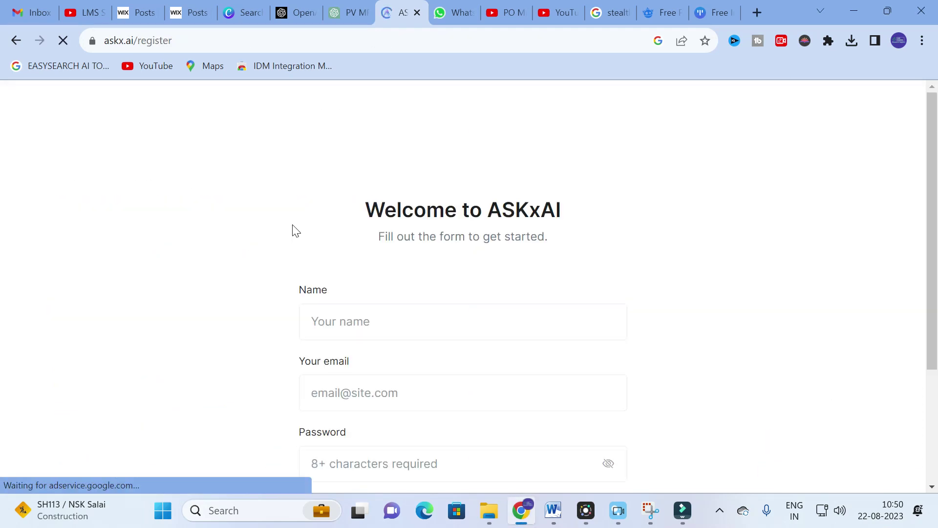
pyautogui.scroll(-3, 295, 228)
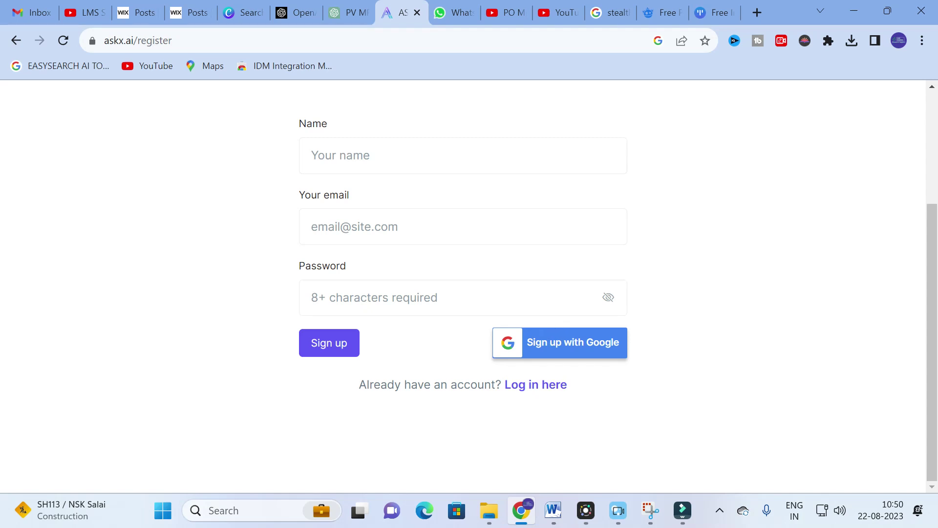
pyautogui.click(525, 353)
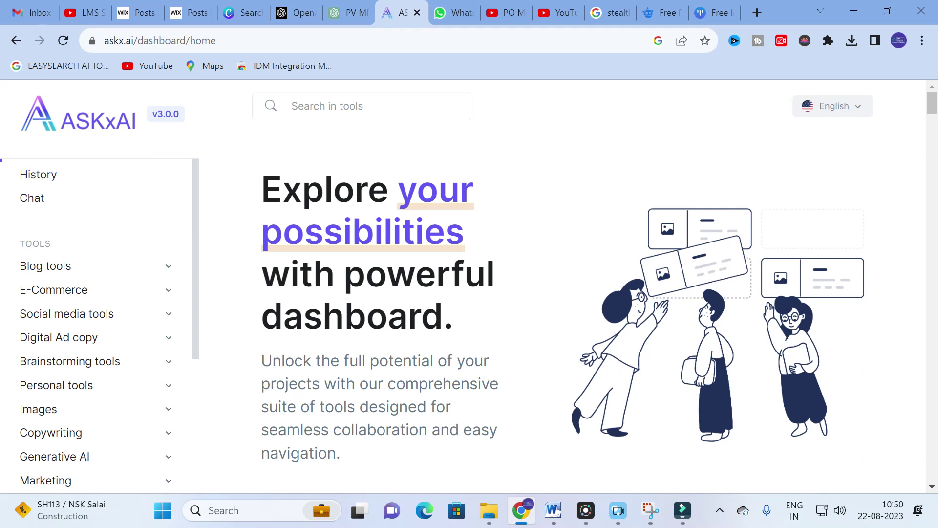
# Look through the dashboard navigation, from the library and chat entries through the tool categories to the account options.
pyautogui.scroll(-2, 111, 205)
pyautogui.scroll(3, 93, 217)
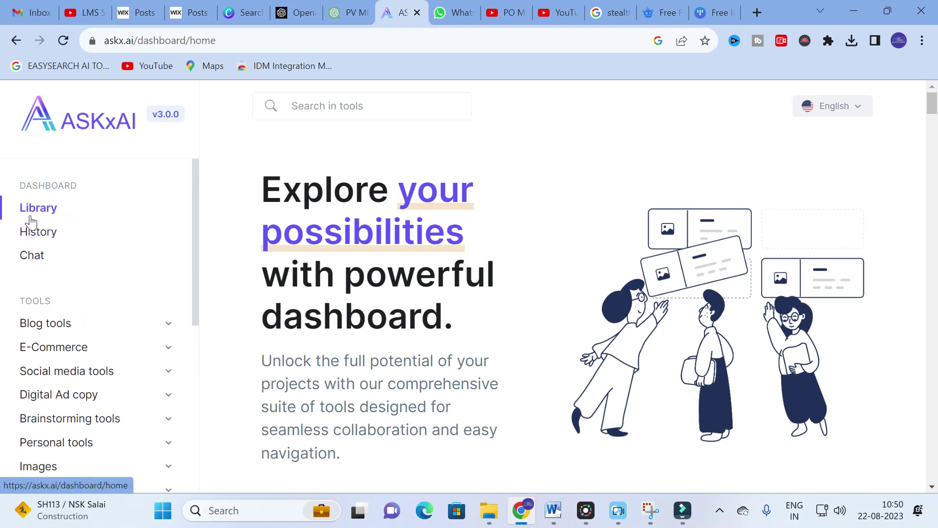
pyautogui.scroll(-1, 38, 290)
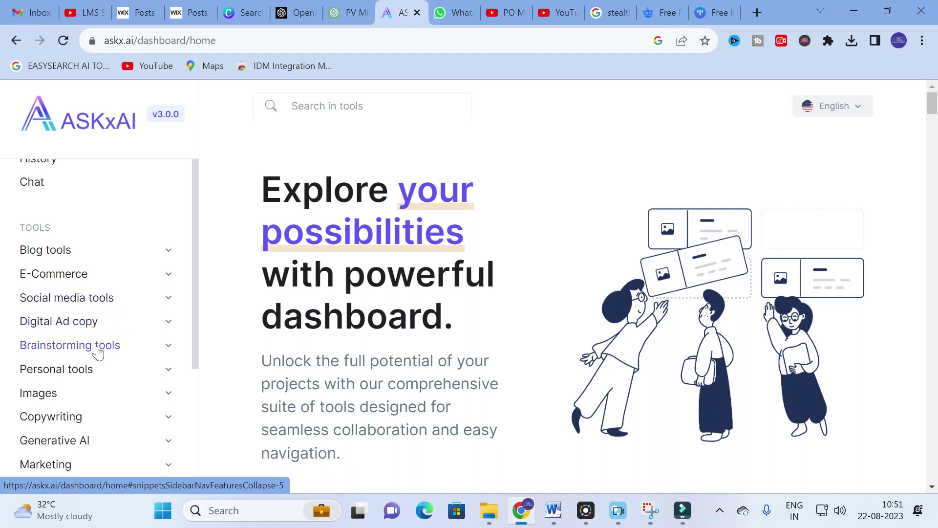
pyautogui.scroll(-2, 68, 362)
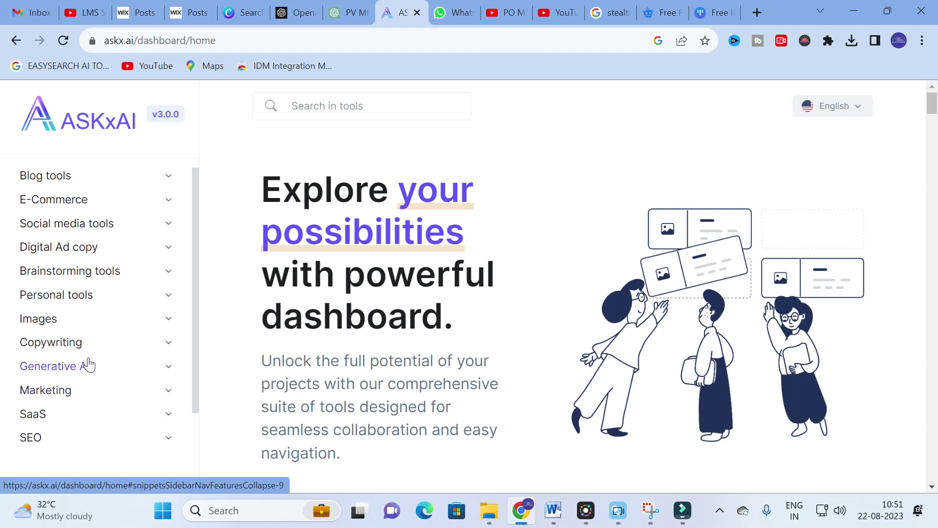
pyautogui.scroll(-2, 58, 351)
pyautogui.scroll(-2, 30, 378)
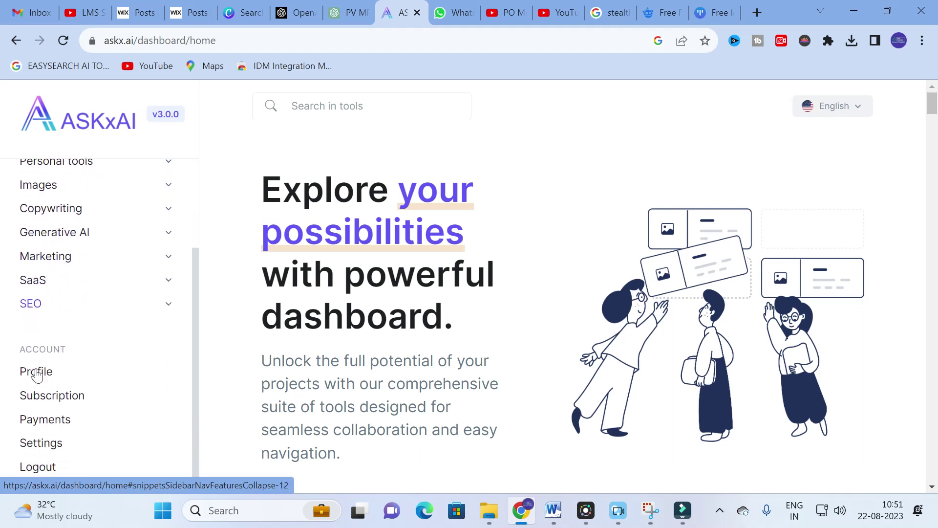
# Expand the Blog tools category and review the article writing and rewriting tools it offers.
pyautogui.scroll(6, 36, 376)
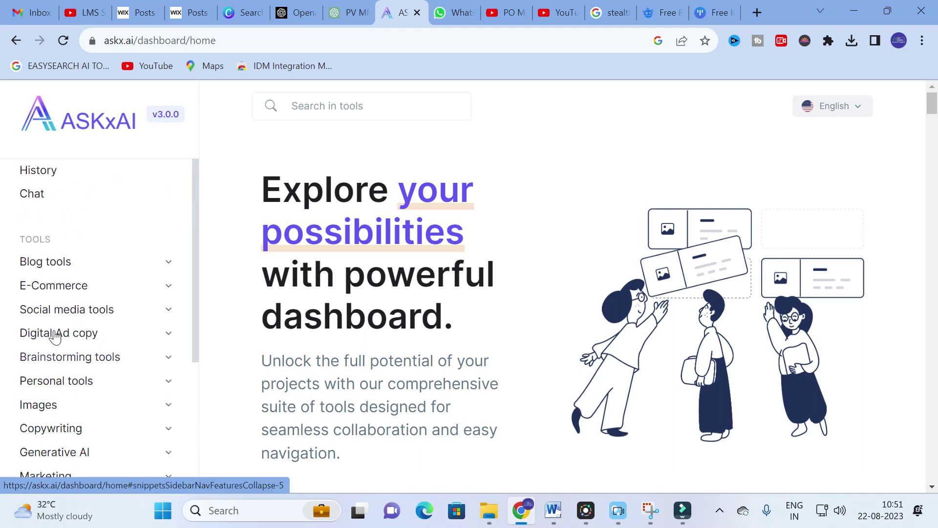
pyautogui.click(161, 266)
pyautogui.scroll(-2, 165, 272)
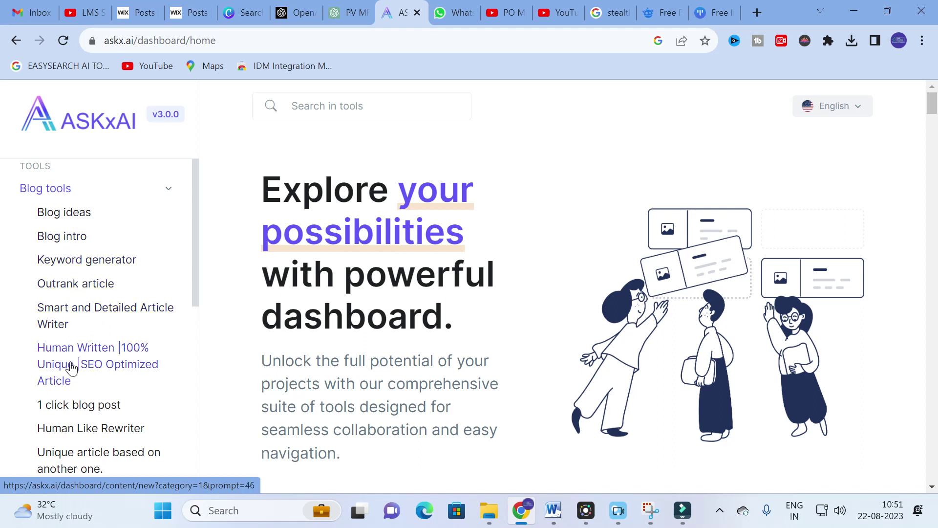
pyautogui.scroll(-1, 78, 361)
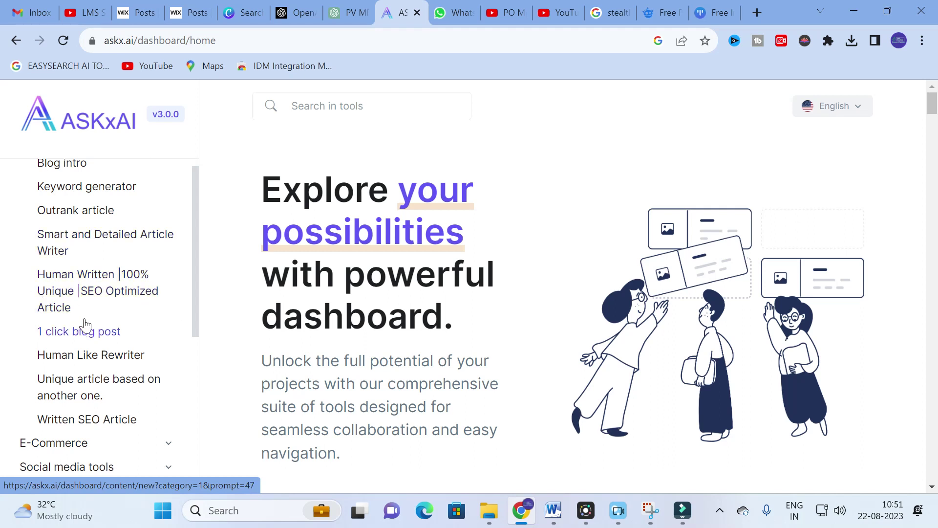
pyautogui.scroll(-3, 112, 307)
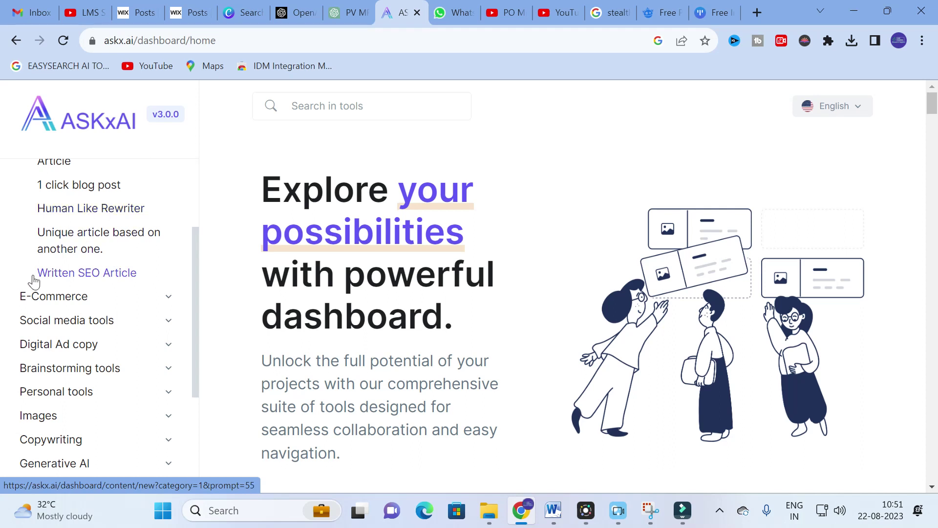
# Expand the Copywriting and Generative AI categories and look over their tools.
pyautogui.scroll(-2, 34, 278)
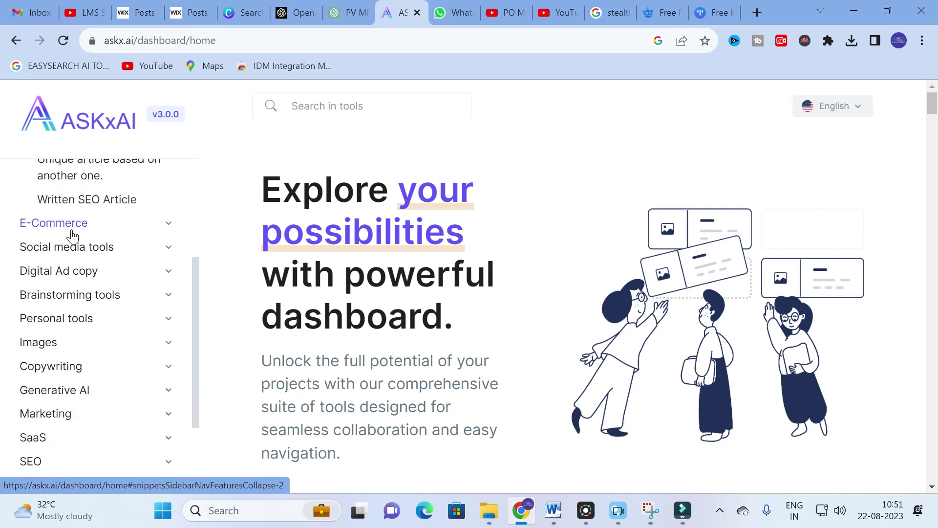
pyautogui.click(169, 363)
pyautogui.scroll(-3, 99, 349)
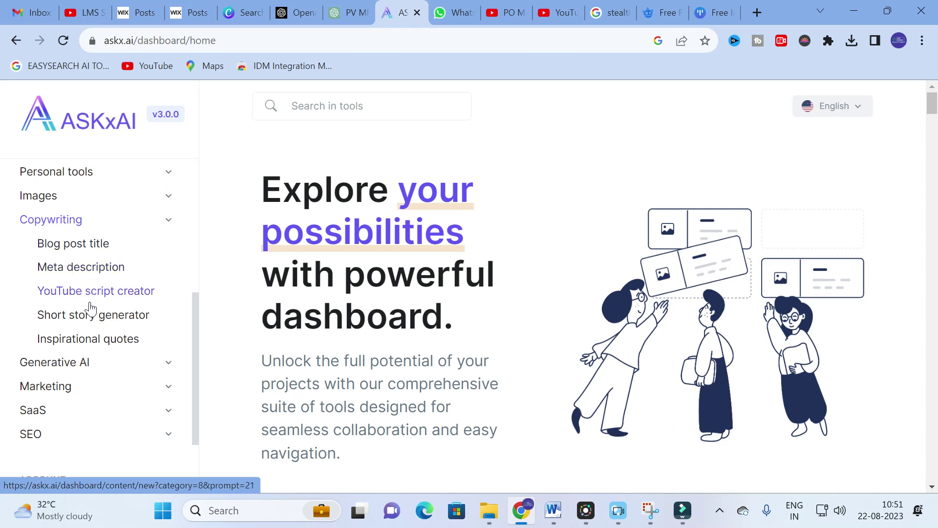
pyautogui.click(167, 362)
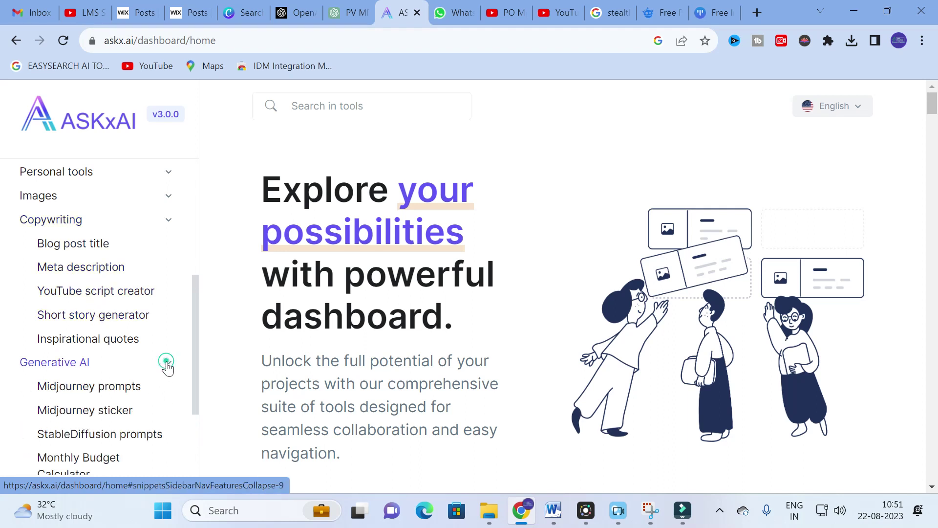
pyautogui.scroll(-1, 117, 330)
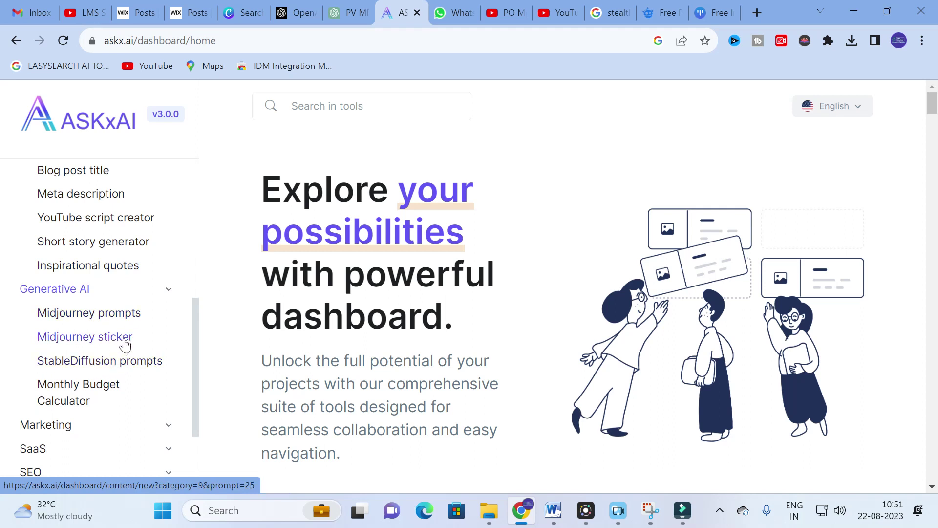
# Expand the E-Commerce and Social media tools categories and review the tools listed under each.
pyautogui.scroll(6, 124, 344)
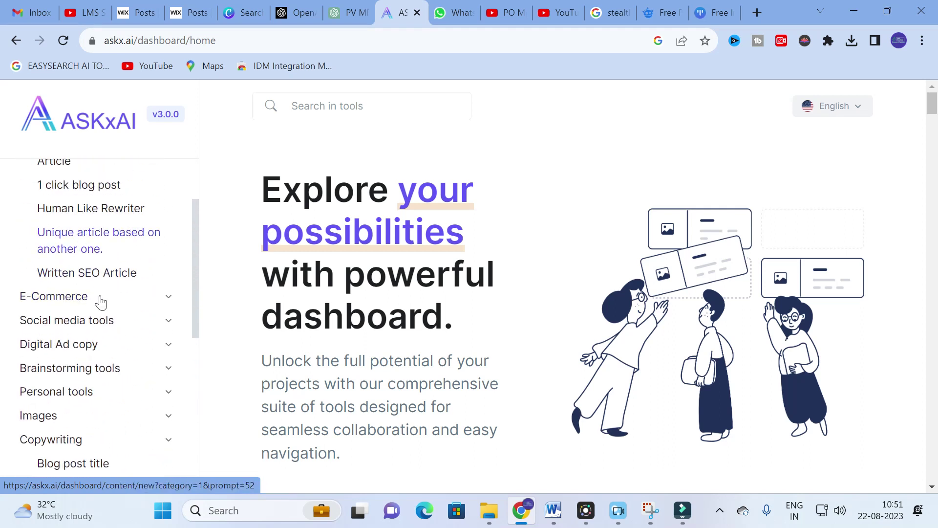
pyautogui.click(166, 297)
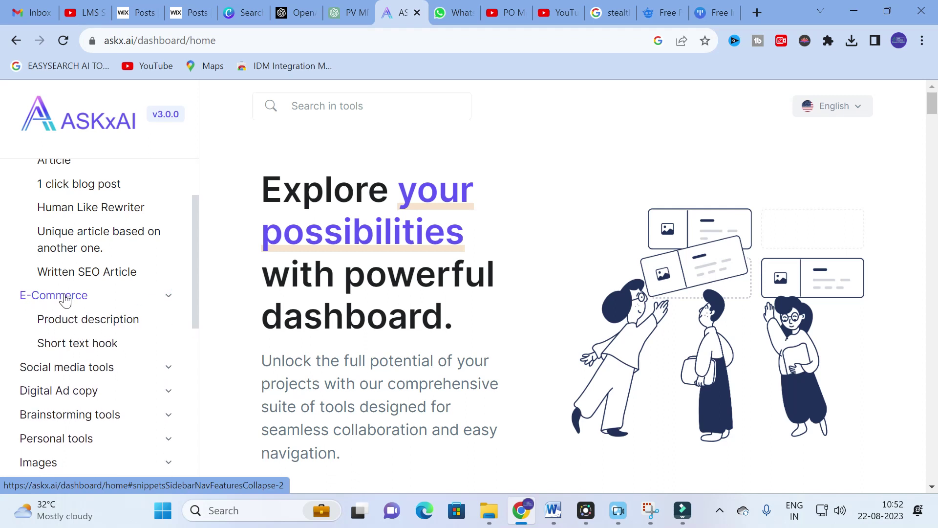
pyautogui.scroll(-2, 66, 299)
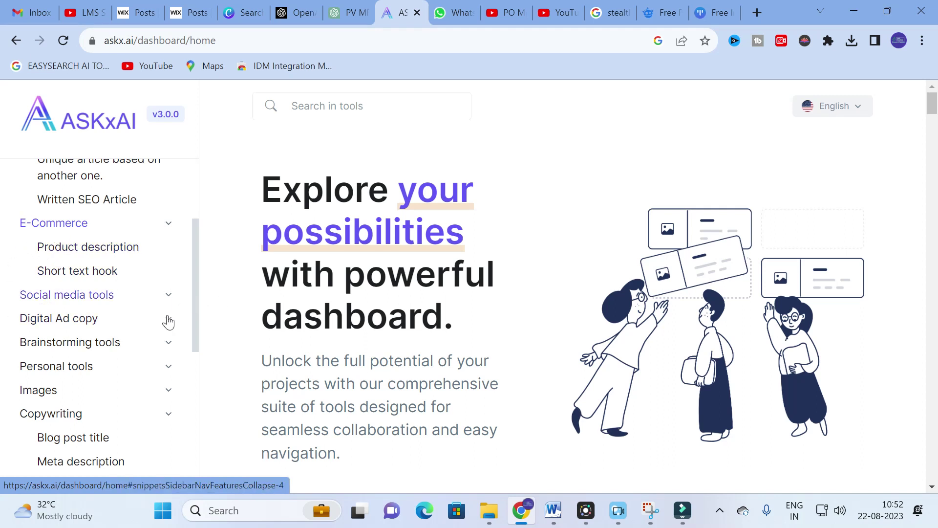
pyautogui.click(168, 293)
pyautogui.scroll(-2, 168, 252)
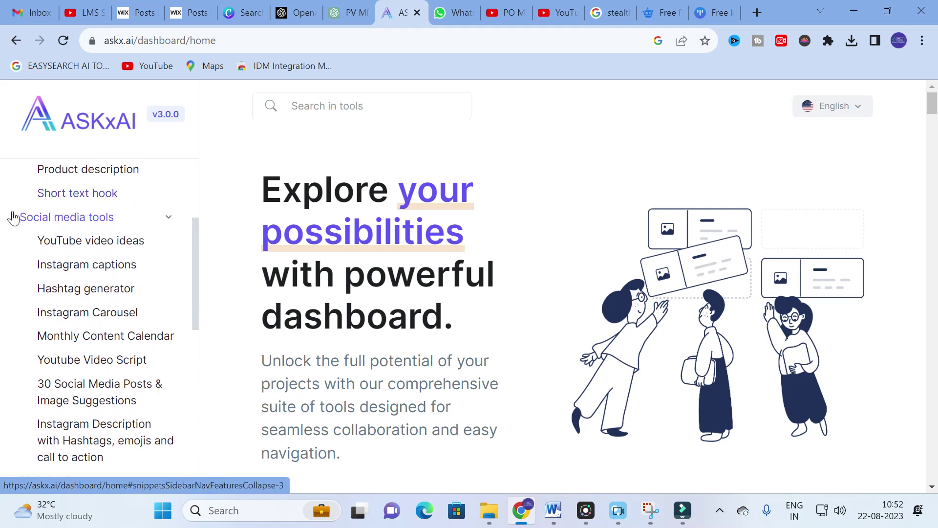
pyautogui.scroll(-3, 86, 224)
pyautogui.scroll(2, 125, 264)
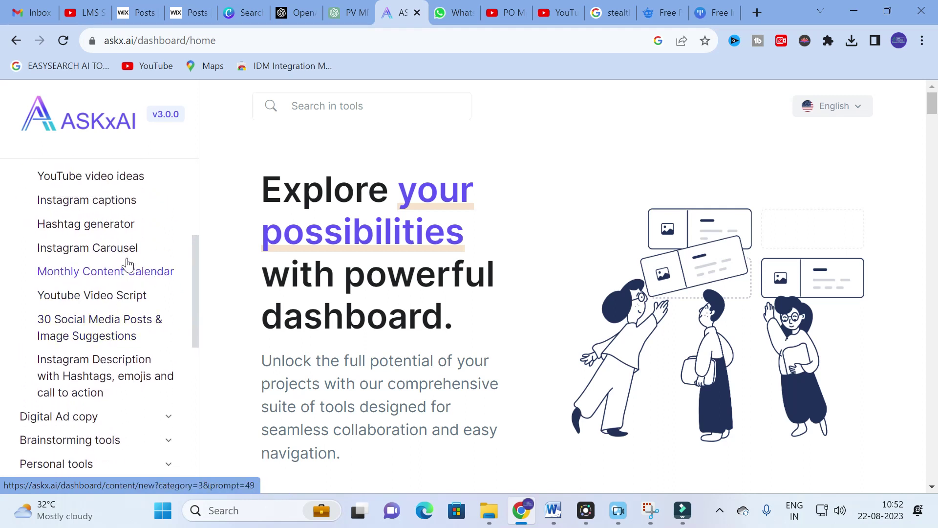
pyautogui.scroll(3, 127, 263)
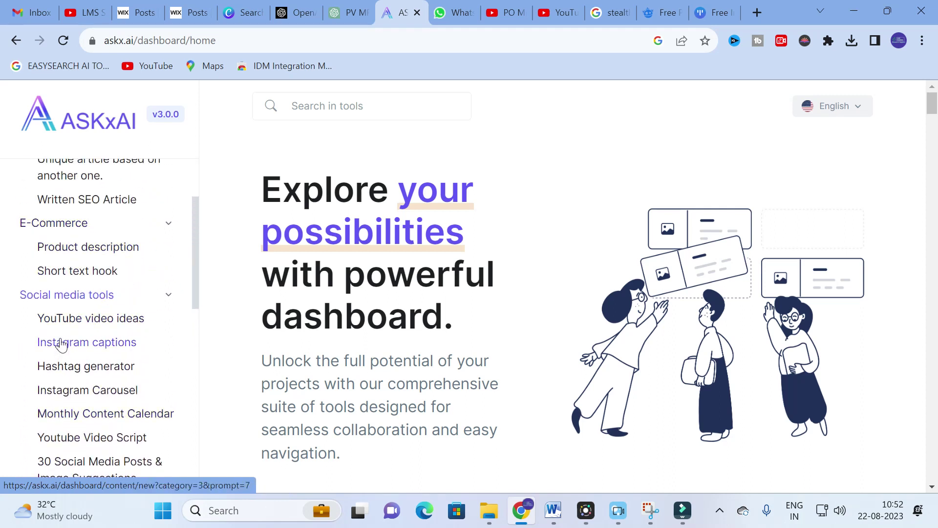
pyautogui.scroll(-2, 136, 293)
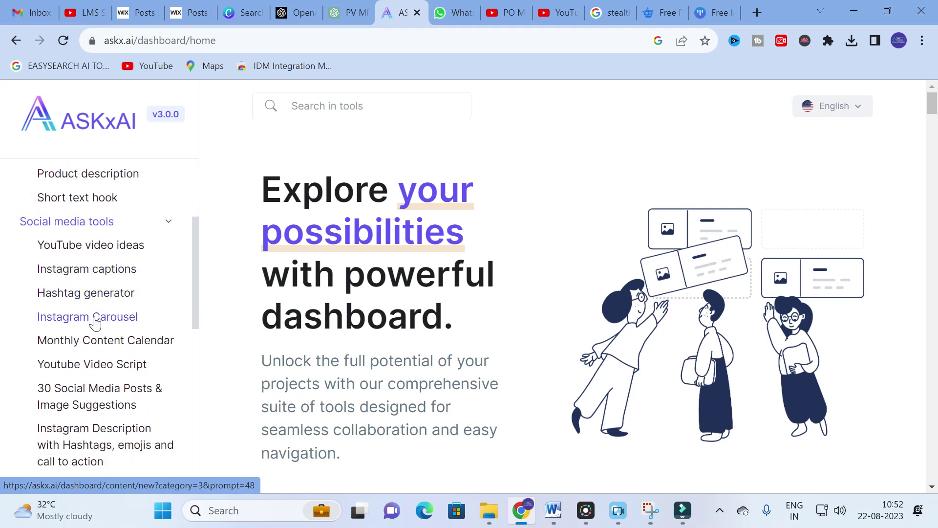
pyautogui.scroll(-2, 142, 306)
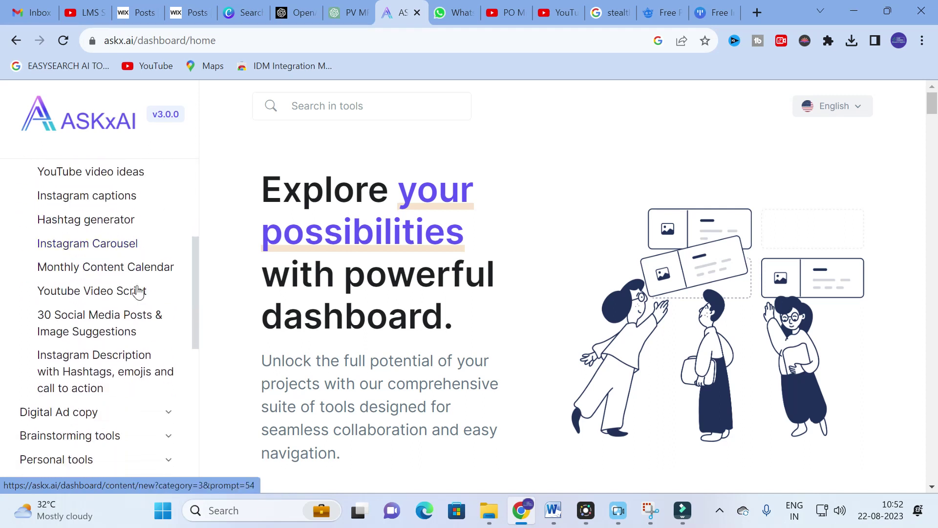
# Expand the Digital Ad copy category and examine its ad writing tools.
pyautogui.scroll(-4, 139, 295)
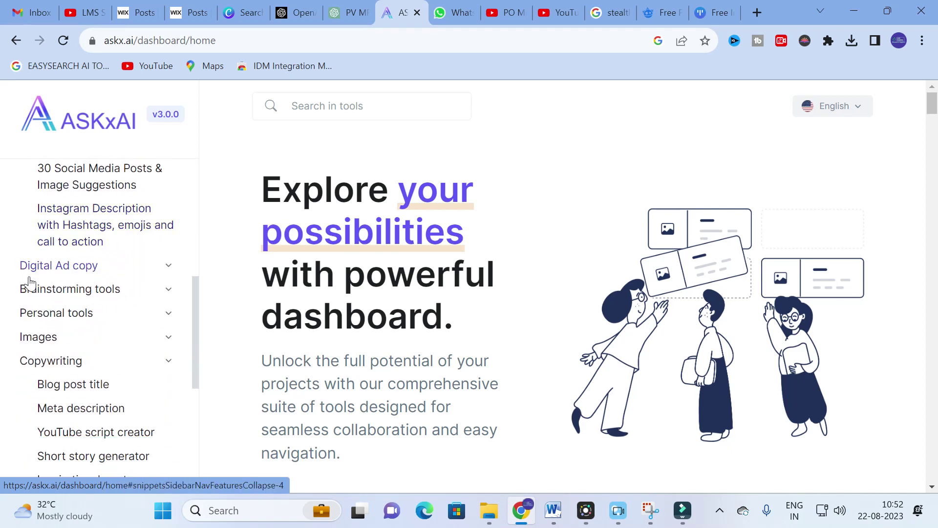
pyautogui.click(162, 265)
pyautogui.scroll(-3, 74, 254)
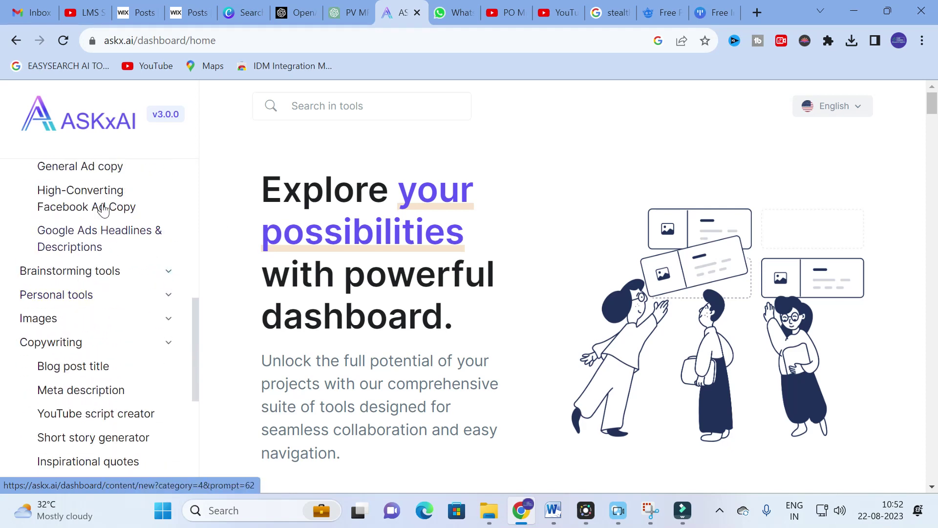
pyautogui.scroll(2, 110, 235)
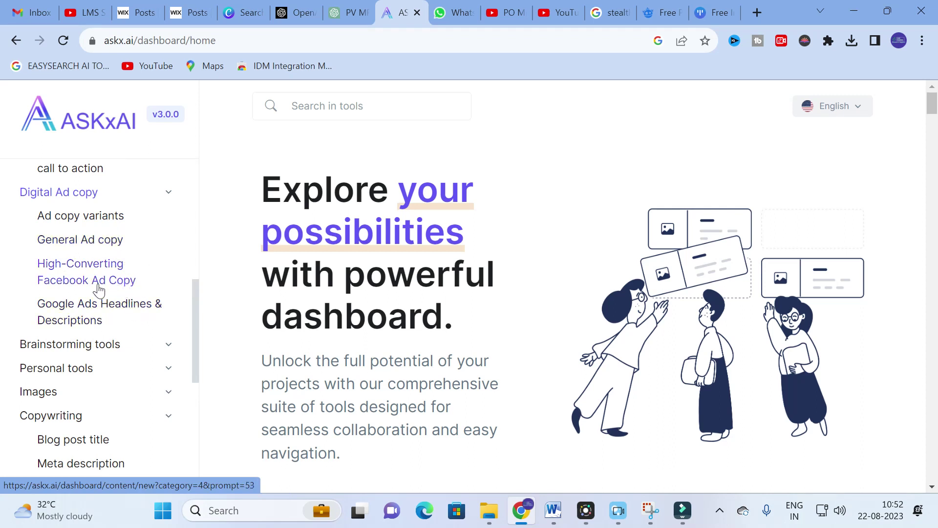
# Expand the Brainstorming tools, Personal tools and Images categories and look over their tools.
pyautogui.scroll(-2, 94, 293)
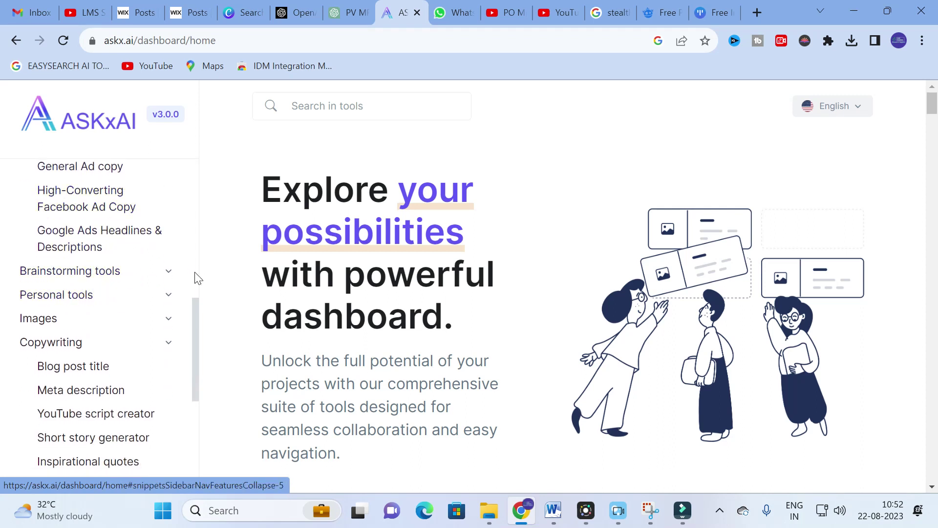
pyautogui.click(171, 271)
pyautogui.scroll(-1, 98, 274)
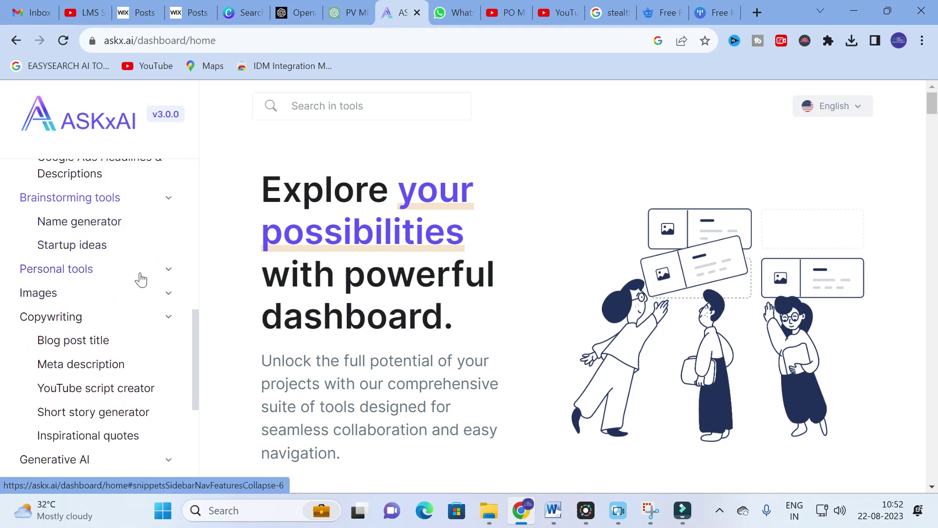
pyautogui.click(170, 269)
pyautogui.scroll(-2, 88, 274)
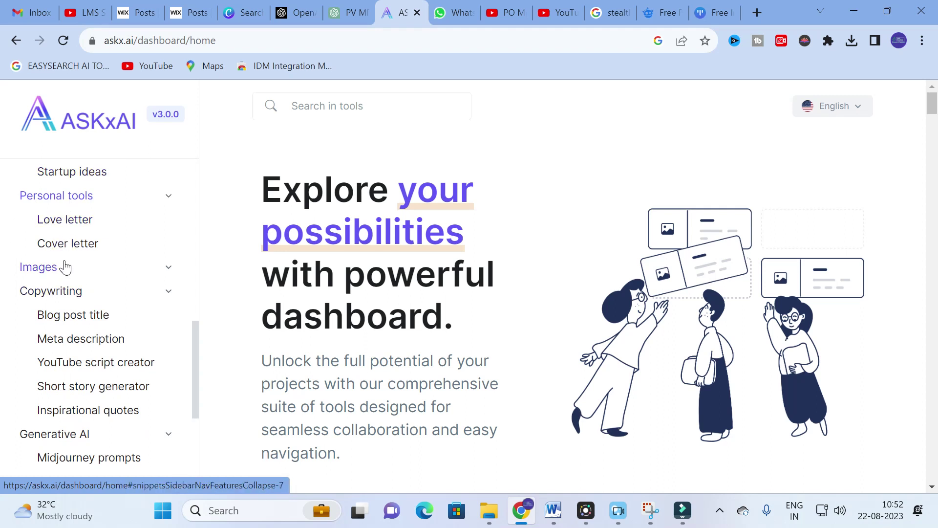
pyautogui.scroll(-1, 67, 281)
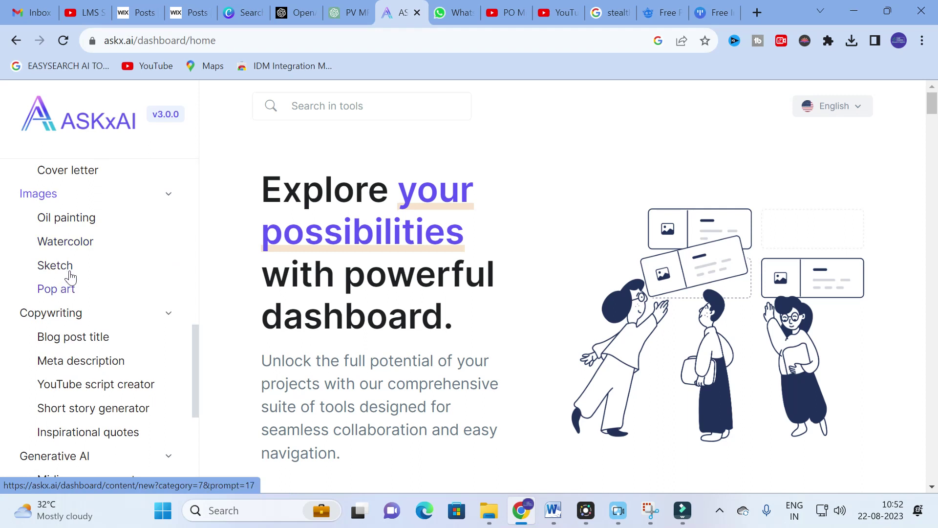
# Look over the Generative AI tools, expand the SEO category and review its tools, and return to the Blog tools.
pyautogui.scroll(-3, 109, 307)
pyautogui.scroll(-4, 109, 306)
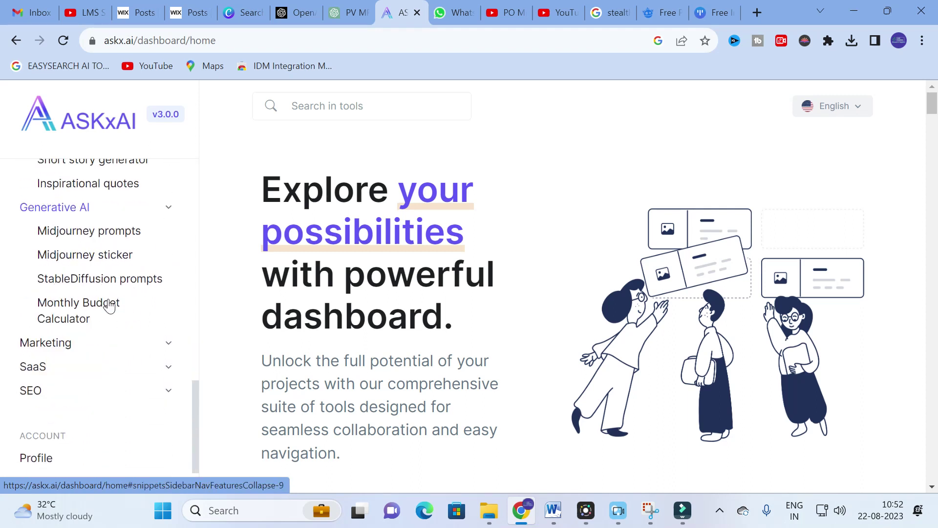
pyautogui.click(169, 305)
pyautogui.scroll(-2, 113, 312)
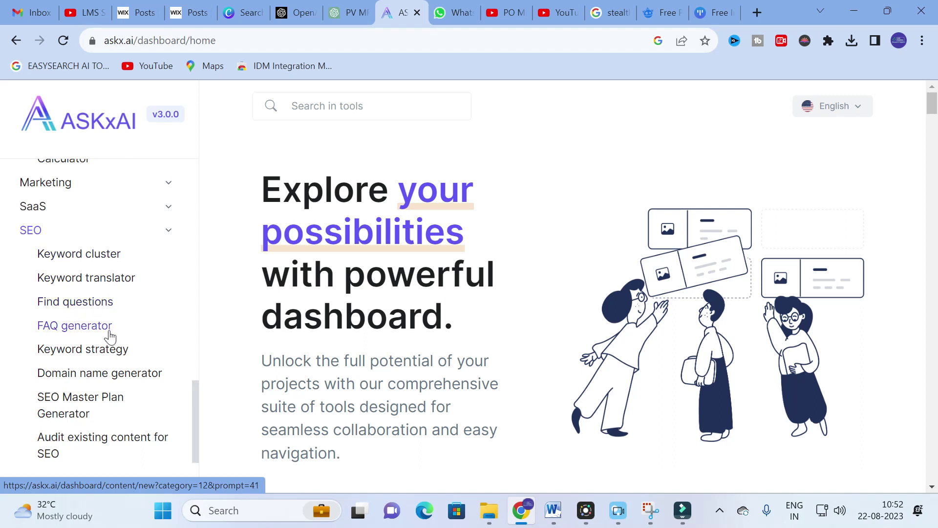
pyautogui.scroll(-2, 97, 356)
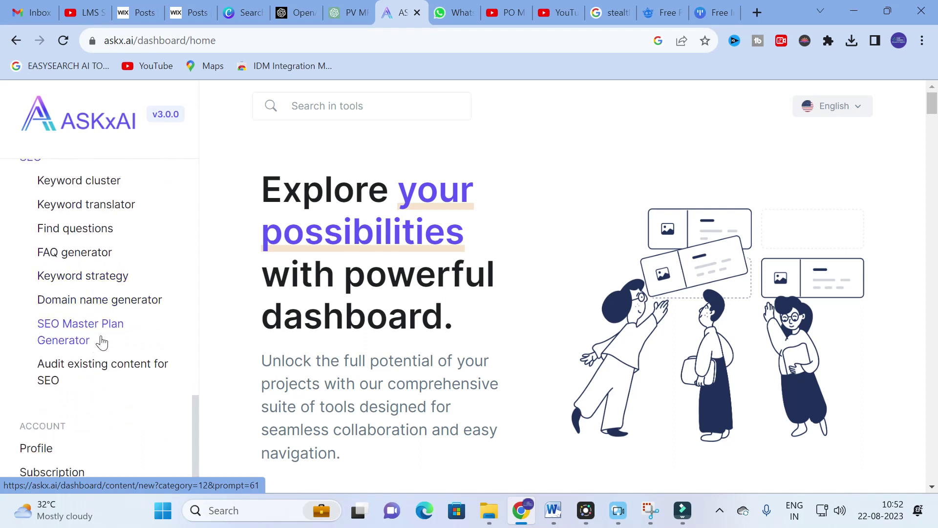
pyautogui.scroll(-1, 79, 360)
pyautogui.scroll(5, 81, 352)
pyautogui.scroll(15, 83, 337)
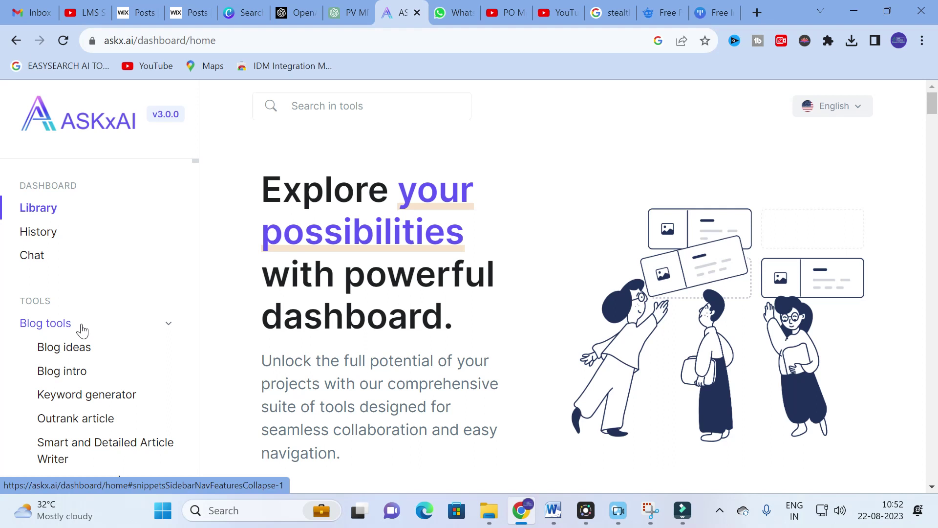
pyautogui.scroll(-1, 81, 327)
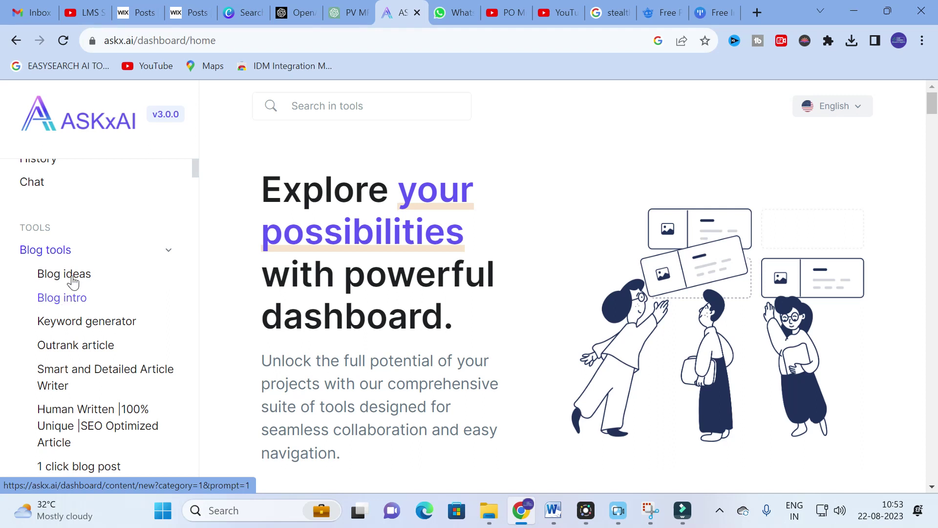
pyautogui.scroll(1, 59, 269)
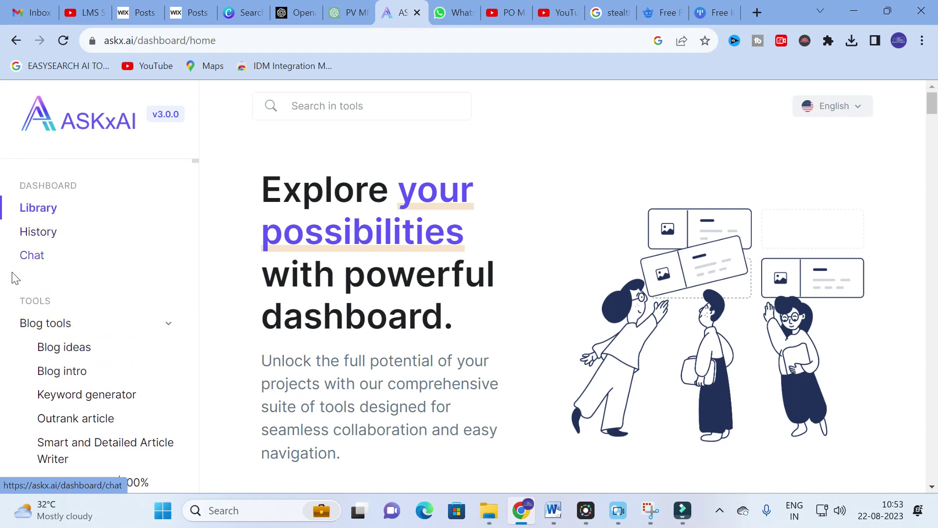
# Open the chat, send the prompt "explain renewable energy" and read through the full answer.
pyautogui.click(37, 256)
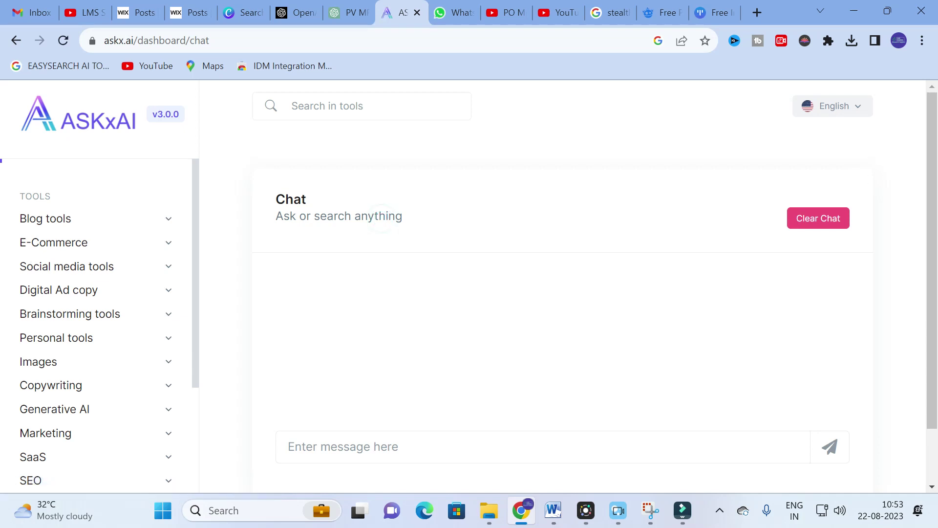
pyautogui.click(332, 445)
pyautogui.write('exo')
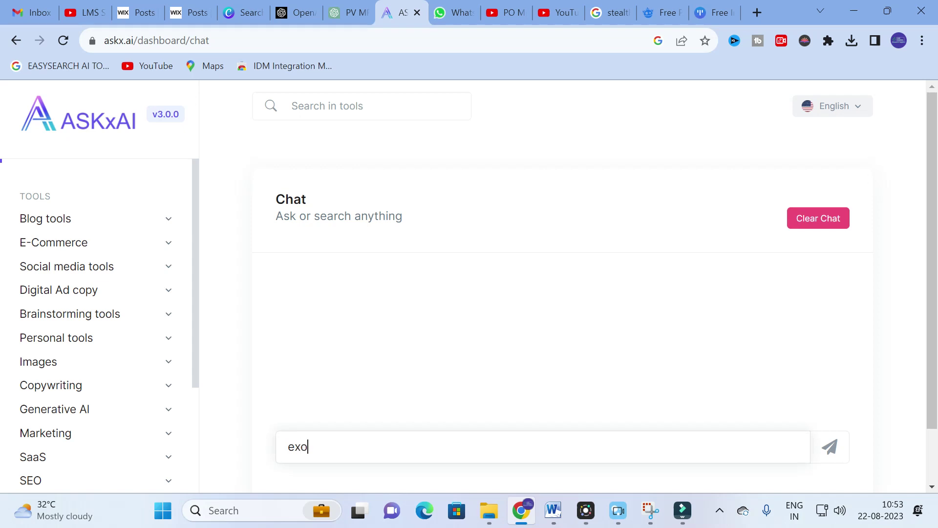
pyautogui.write('lain')
pyautogui.press('BackSpace')
pyautogui.press('BackSpace')
pyautogui.write('in renewable energy')
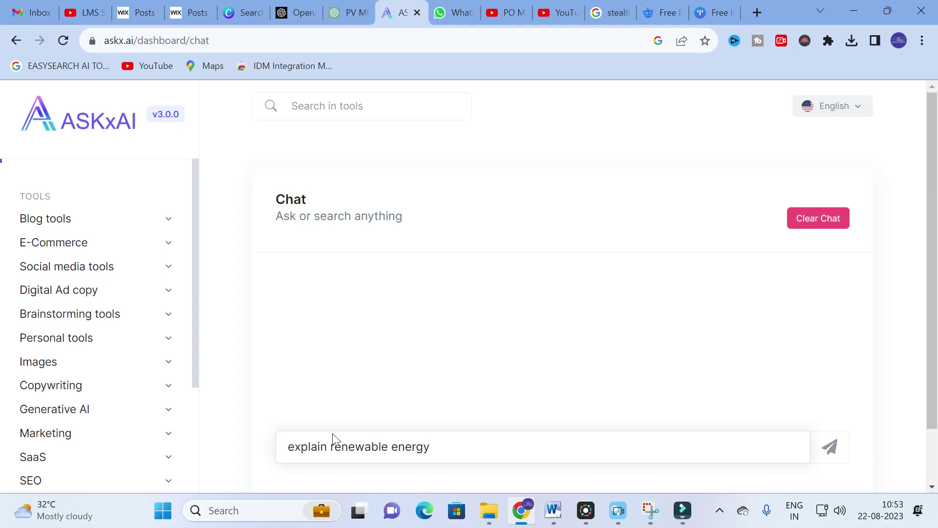
pyautogui.press('Return')
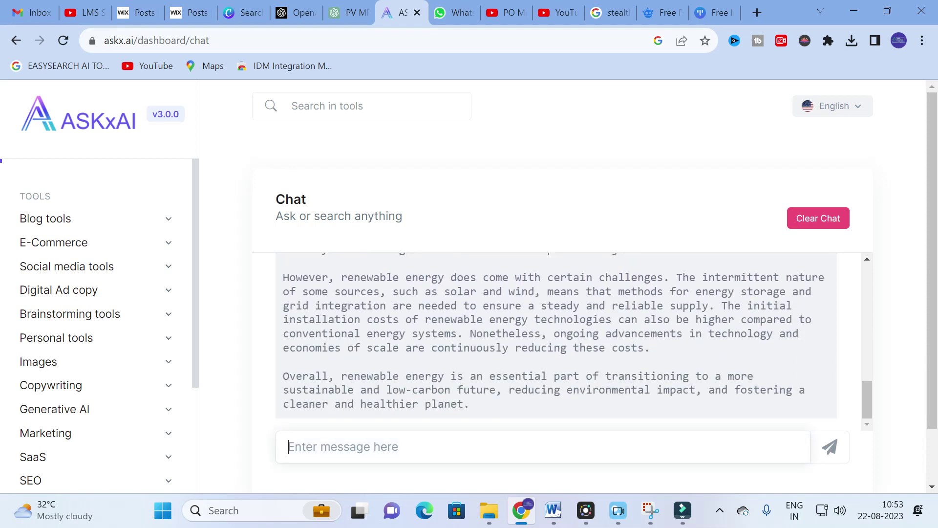
pyautogui.scroll(15, 556, 342)
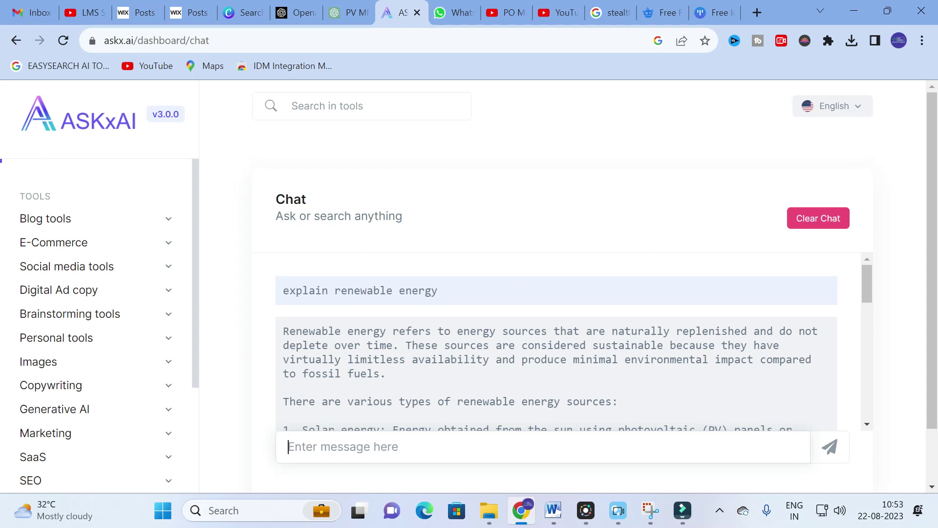
pyautogui.moveTo(283, 327); pyautogui.dragTo(826, 345)
pyautogui.scroll(-10, 287, 329)
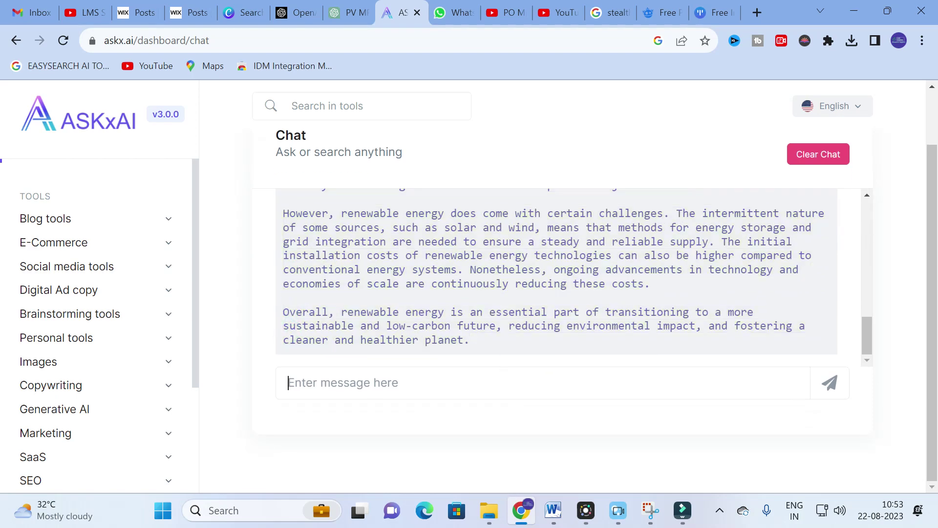
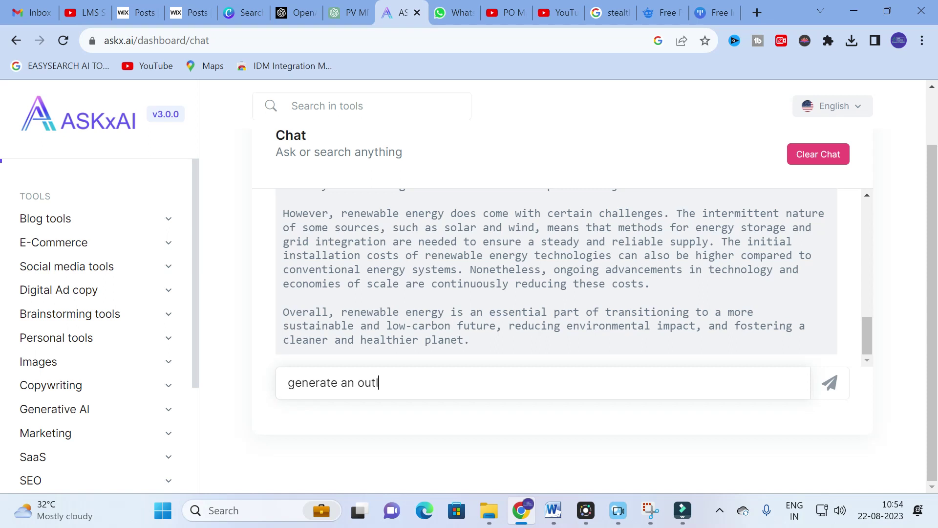
# Send the chat prompt "generate an outline for the thesis title grid connected solar pv system for electric vehicle charging station".
pyautogui.write('for the thesis title')
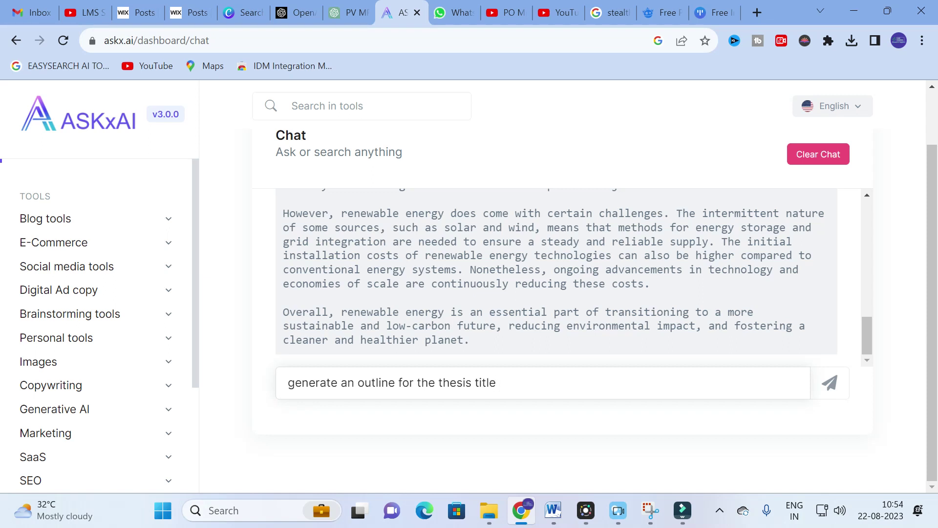
pyautogui.write('grid connected solar p')
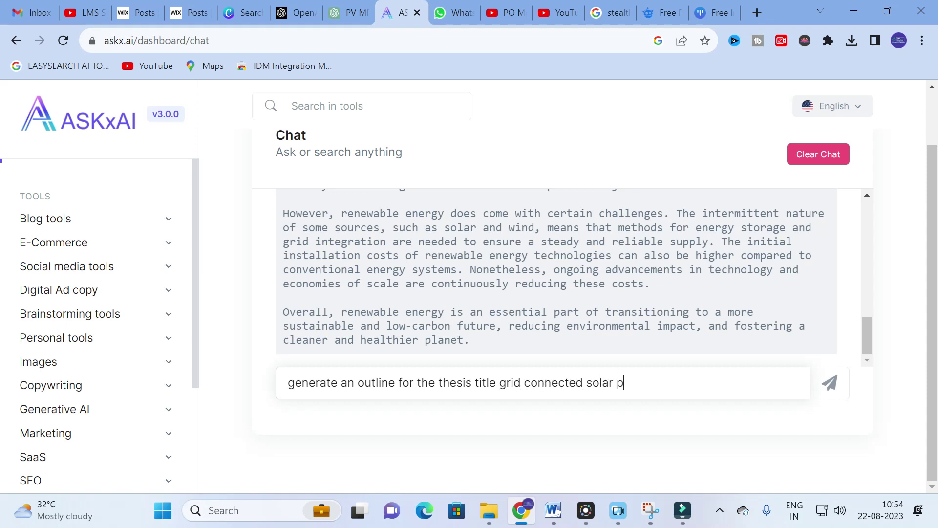
pyautogui.write('v sytem for ')
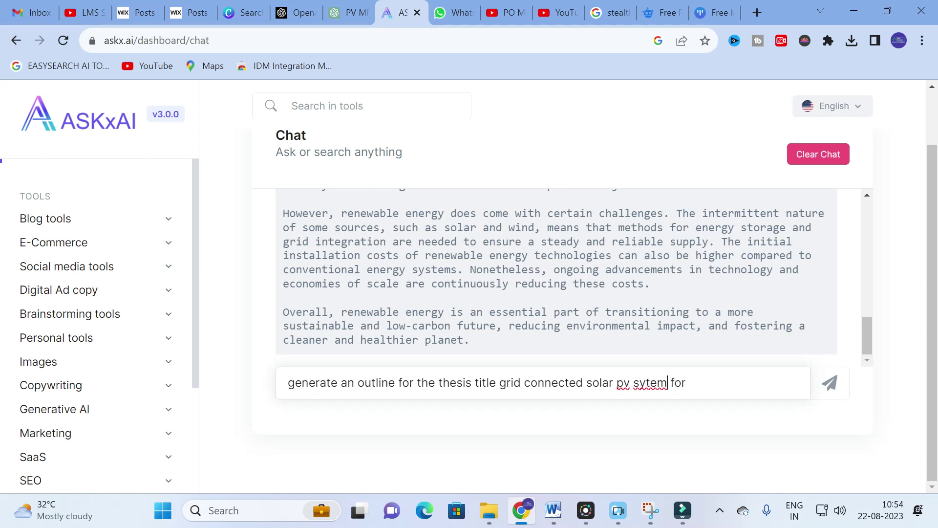
pyautogui.write('s')
pyautogui.write('electric ')
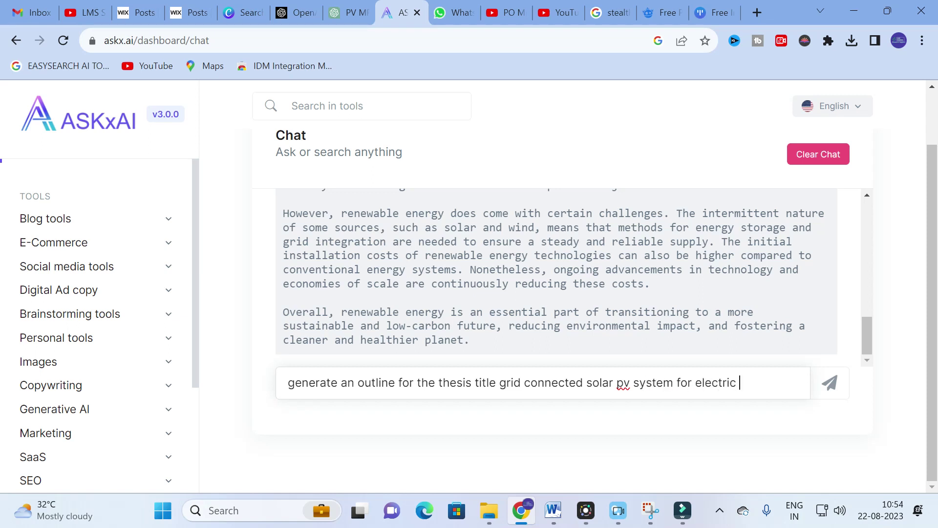
pyautogui.write('vehiclk')
pyautogui.write('le cha')
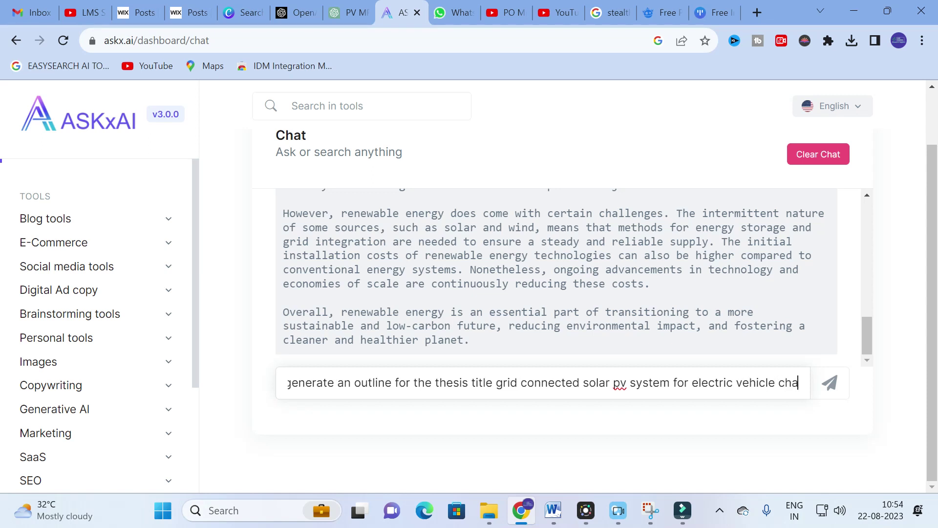
pyautogui.write('rging station')
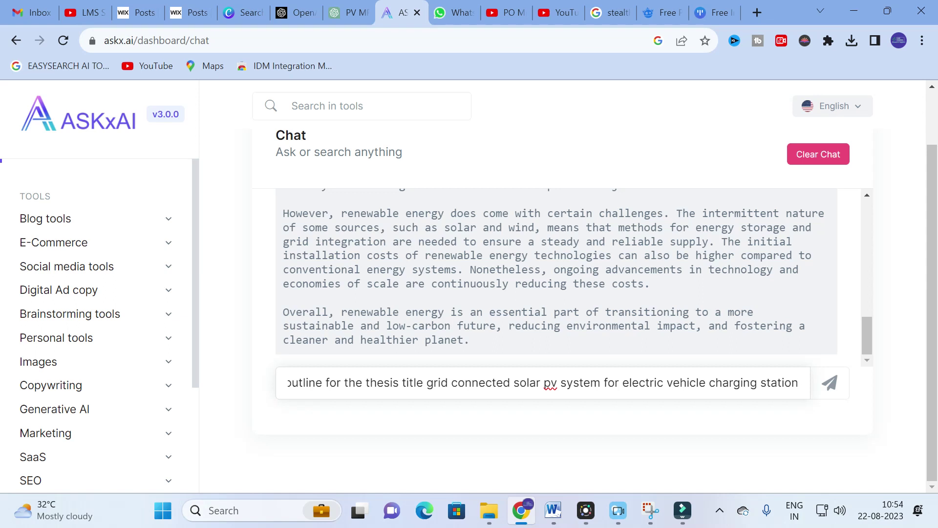
pyautogui.press('Return')
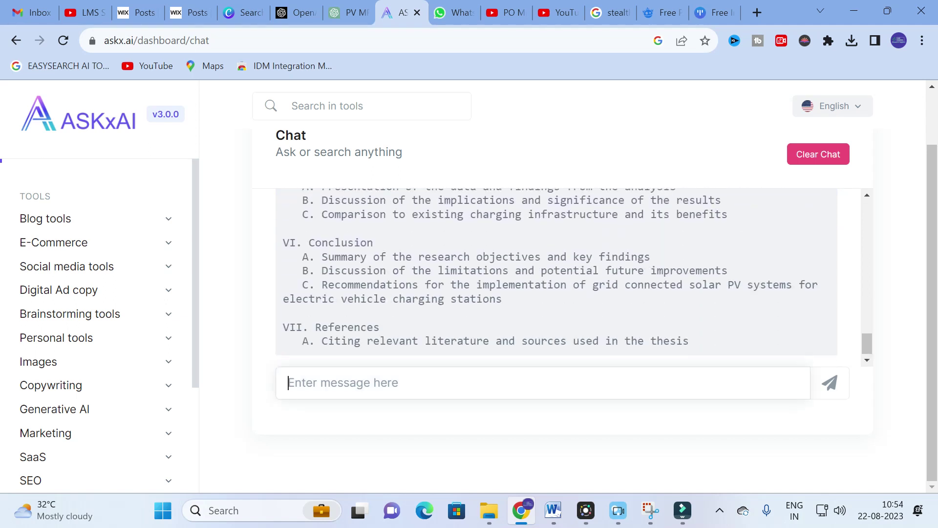
# Read through the generated thesis outline from the Introduction to the References section.
pyautogui.scroll(10, 396, 282)
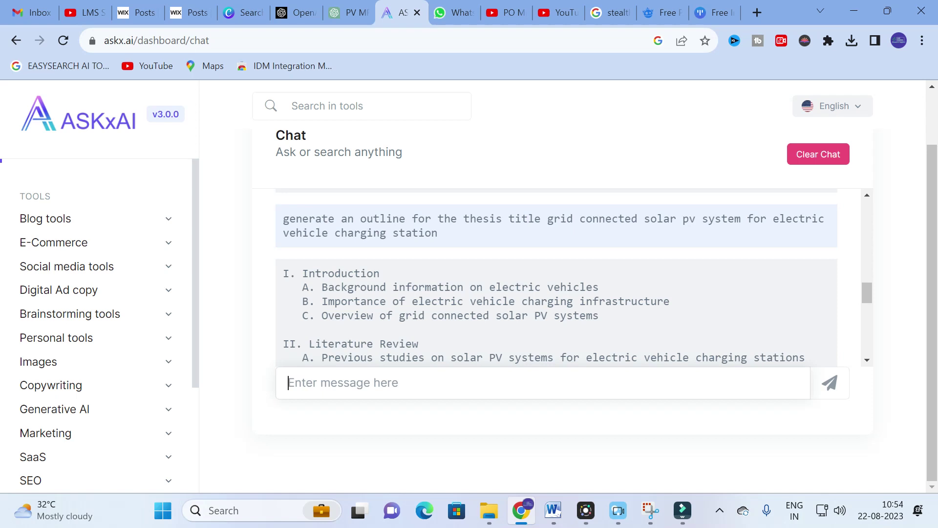
pyautogui.scroll(-2, 406, 268)
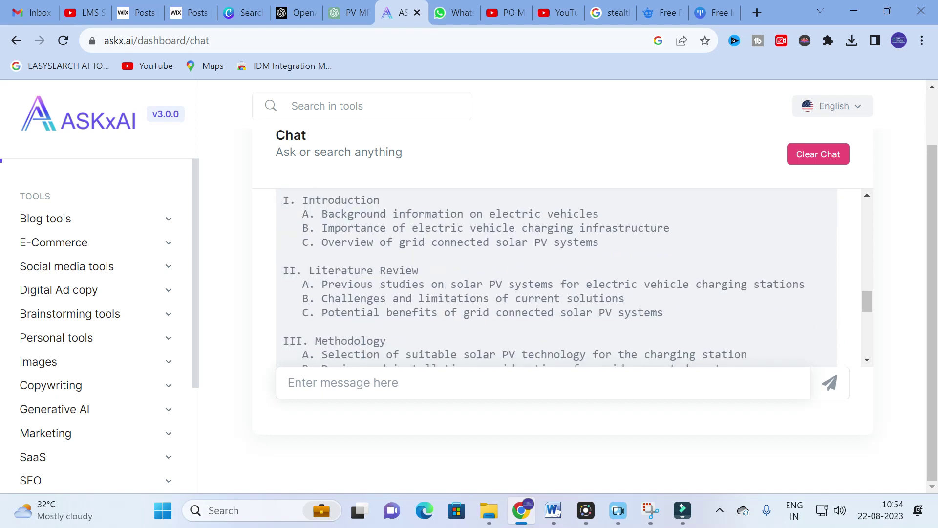
pyautogui.scroll(-2, 557, 279)
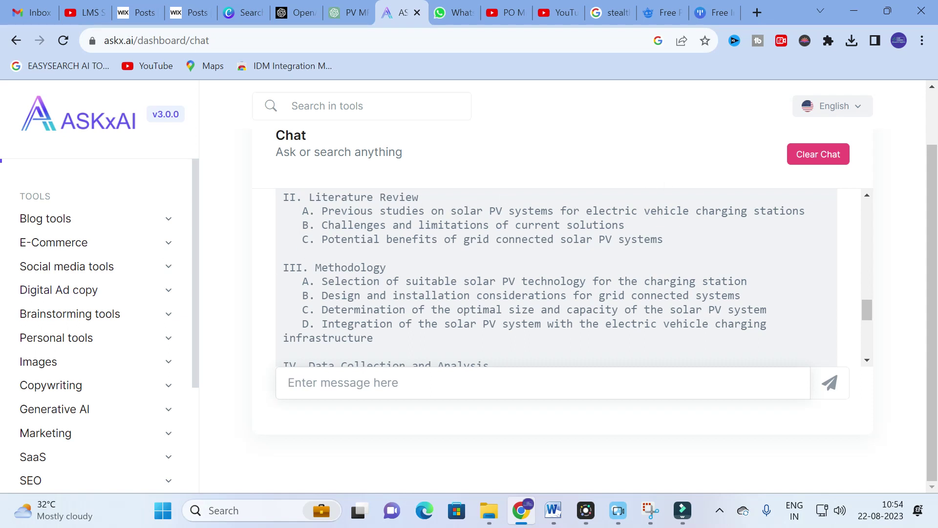
pyautogui.scroll(-2, 440, 273)
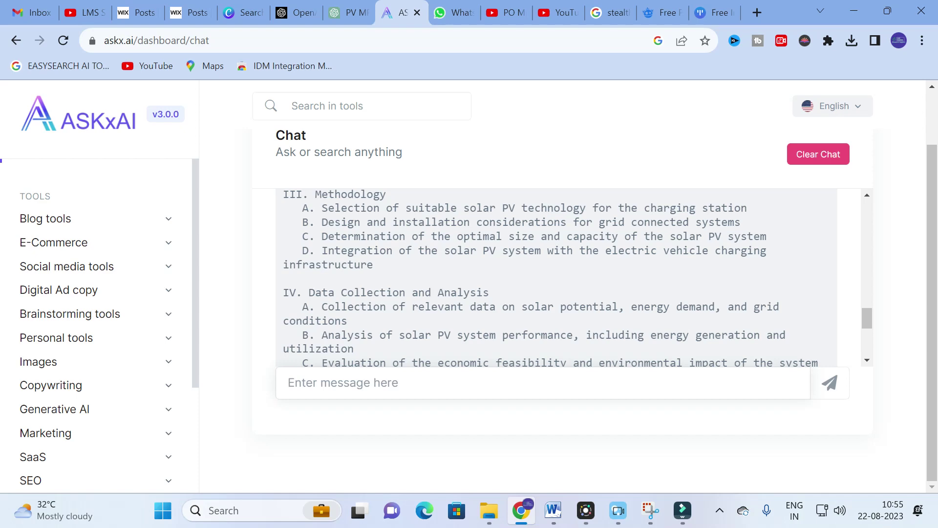
pyautogui.scroll(-5, 409, 331)
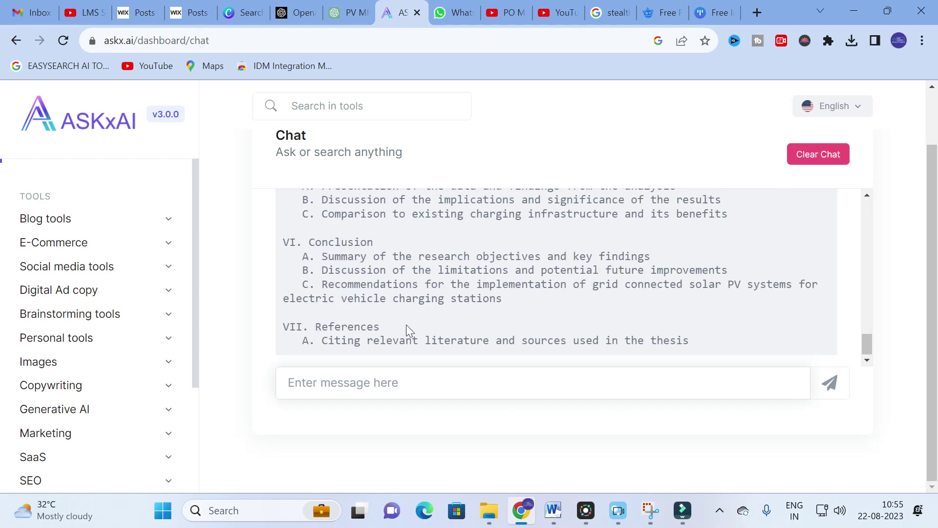
pyautogui.scroll(10, 379, 312)
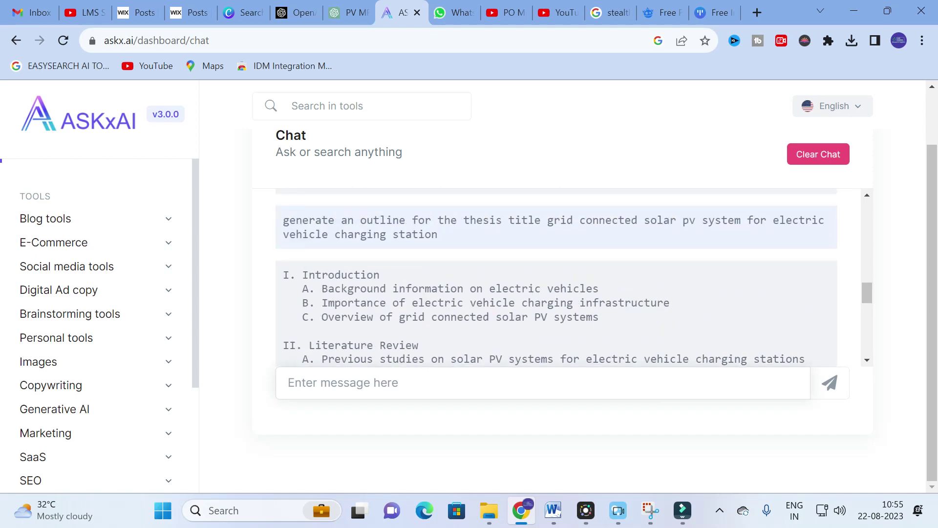
# Copy the paragraph on renewable energy's advantages over fossil fuels from the earlier answer into the chat message.
pyautogui.scroll(3, 556, 277)
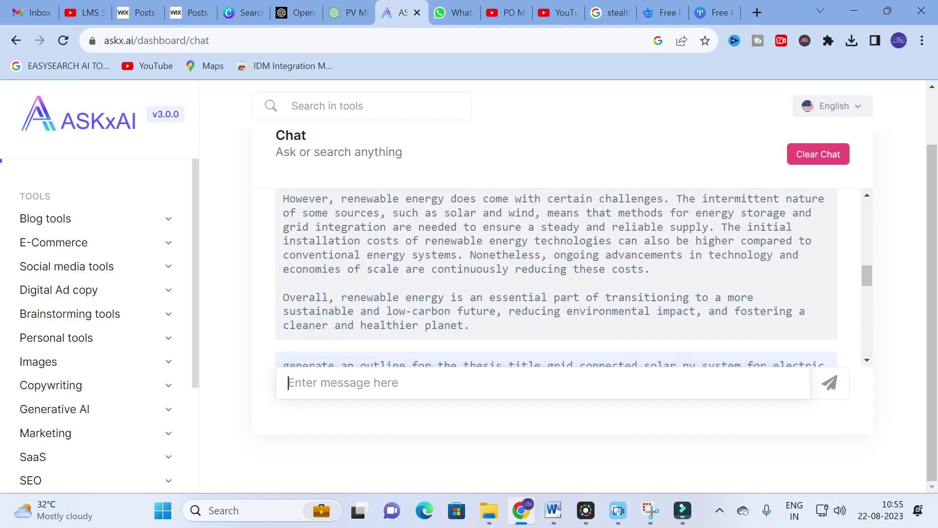
pyautogui.scroll(2, 574, 277)
pyautogui.scroll(2, 573, 277)
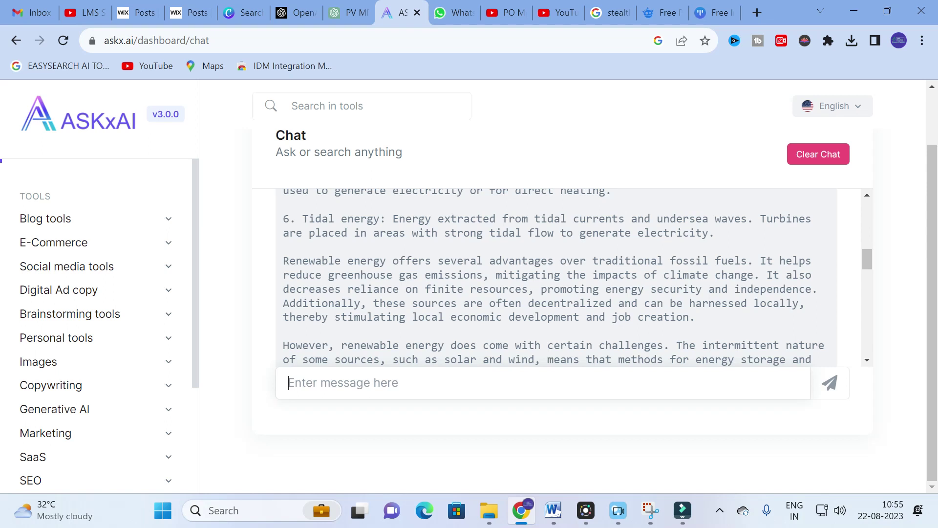
pyautogui.moveTo(283, 261); pyautogui.dragTo(761, 327)
pyautogui.hotkey('ctrl', 'c')
pyautogui.click(389, 383)
pyautogui.hotkey('ctrl', 'v')
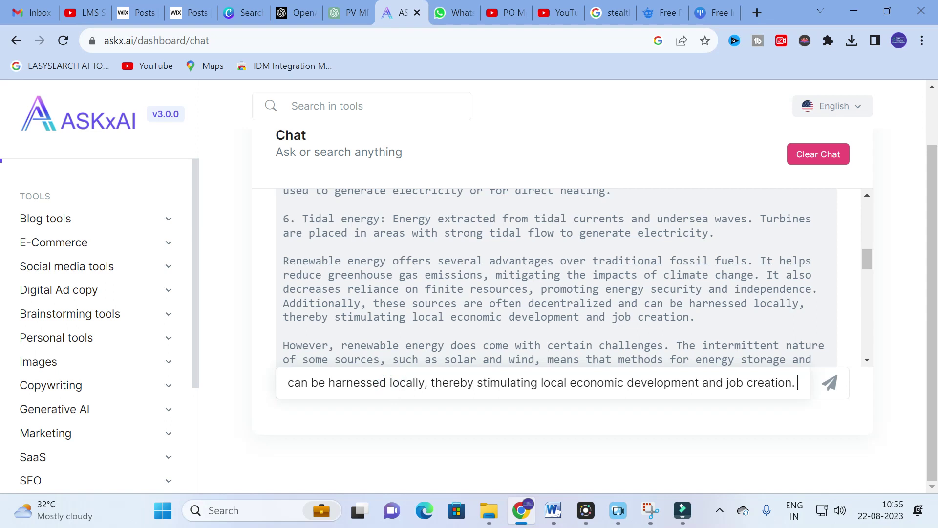
# Add "rewrite the above paragraph" after the pasted text, send the message and view the rewritten version.
pyautogui.write('rewrite')
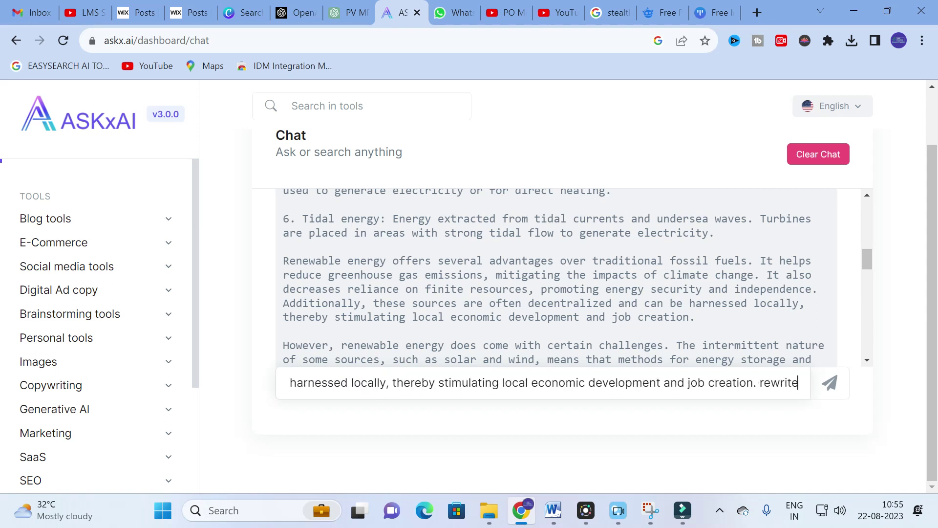
pyautogui.write(' the above ')
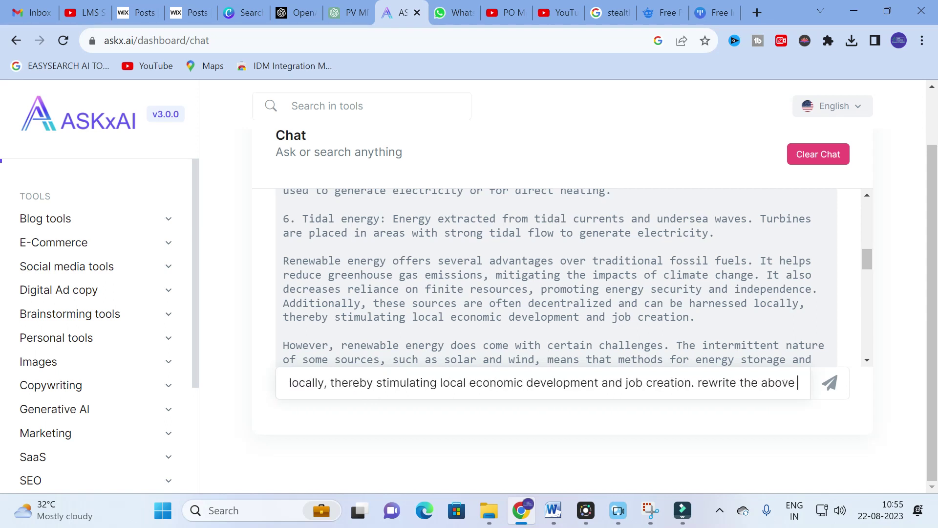
pyautogui.write('paragr')
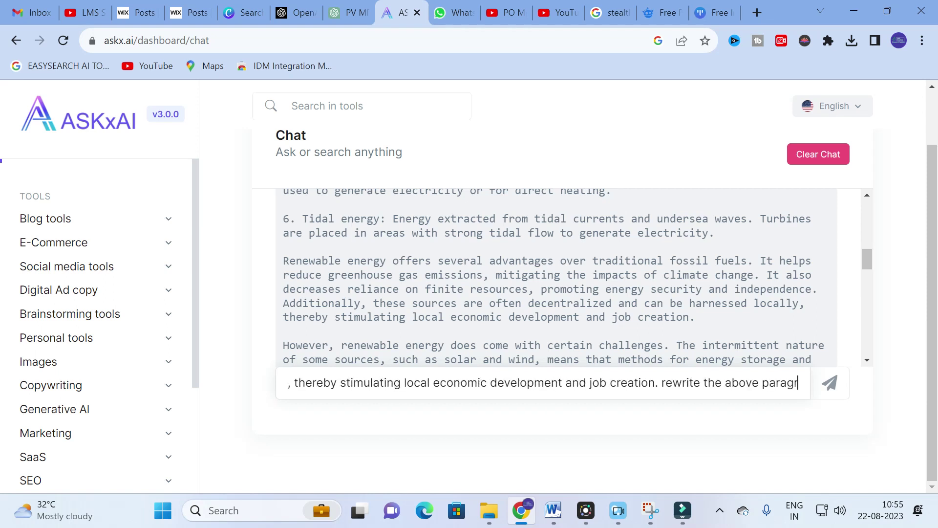
pyautogui.write('aph')
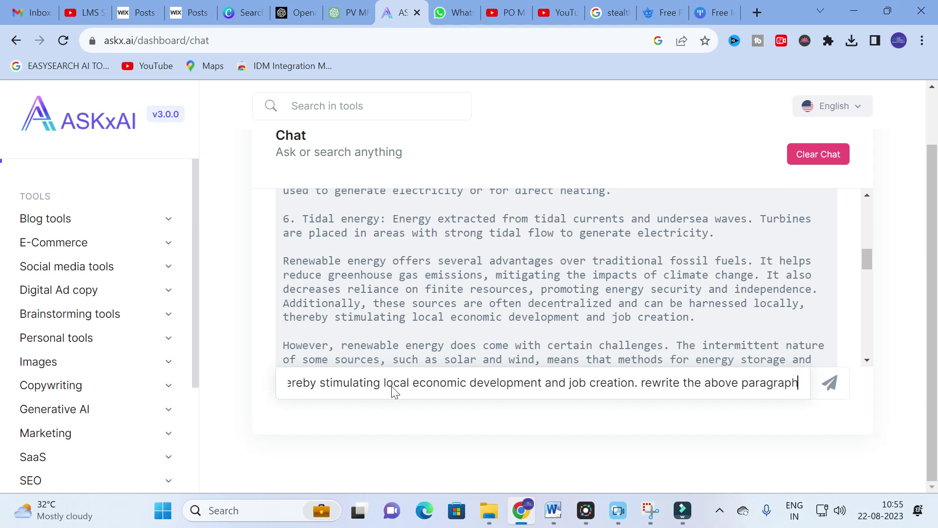
pyautogui.press('Return')
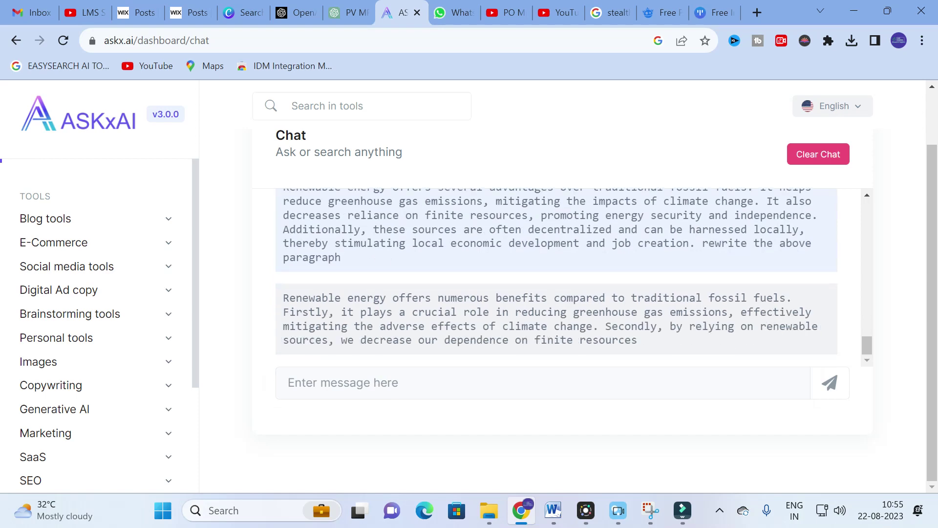
pyautogui.scroll(3, 556, 277)
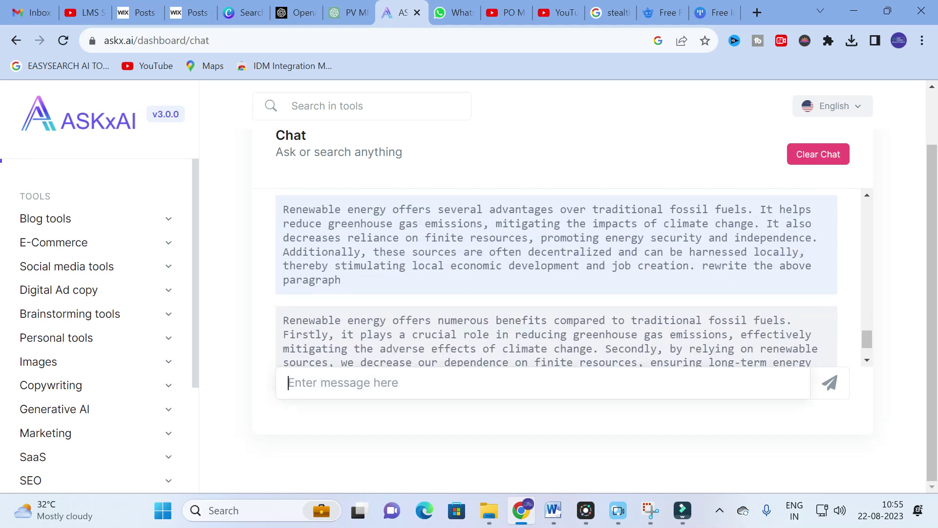
# Check the rewritten paragraph in the chat, and open the Blog intro tool from the blog tools.
pyautogui.scroll(-3, 436, 313)
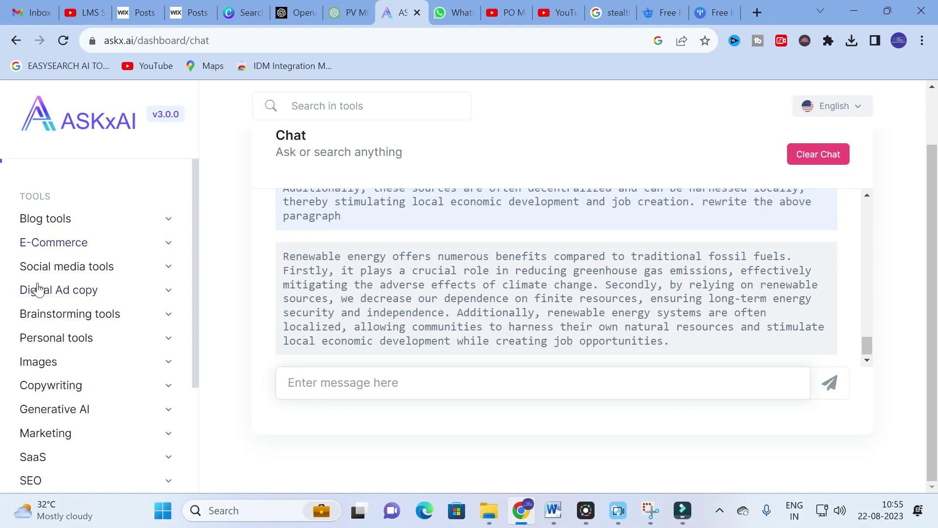
pyautogui.scroll(2, 42, 281)
pyautogui.click(173, 293)
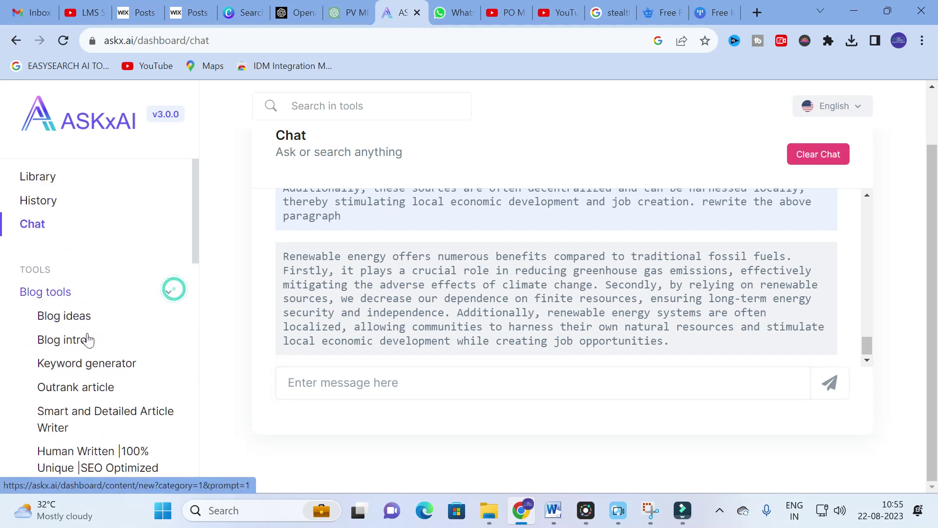
pyautogui.click(69, 342)
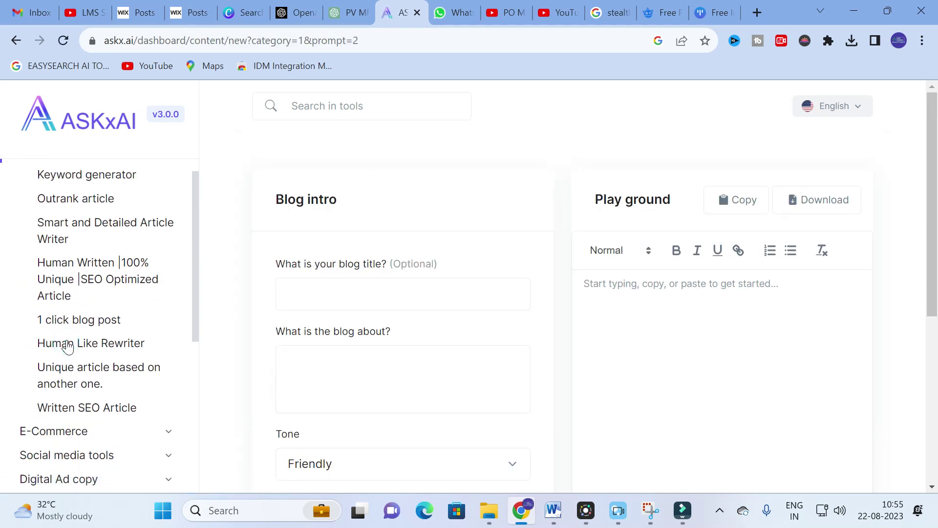
# Enter "renewable energy" as the blog title and "importance of renewable energy in power sector" as what the blog is about.
pyautogui.click(345, 297)
pyautogui.write('renewabl')
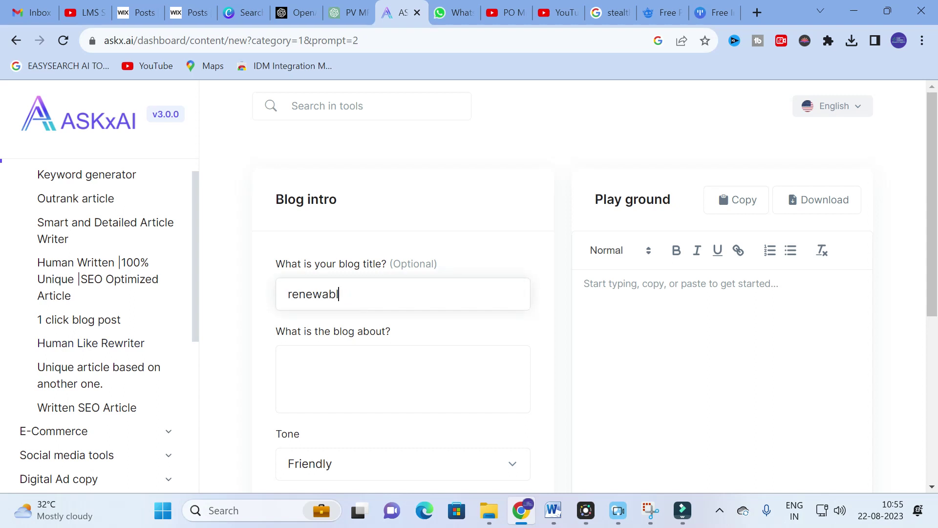
pyautogui.write('e energy')
pyautogui.click(293, 364)
pyautogui.write('im')
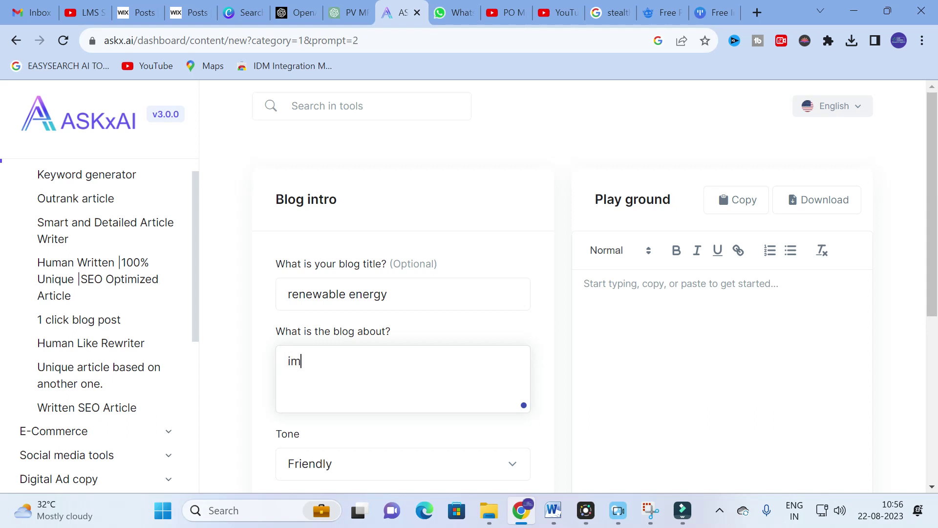
pyautogui.write('portance of renewab')
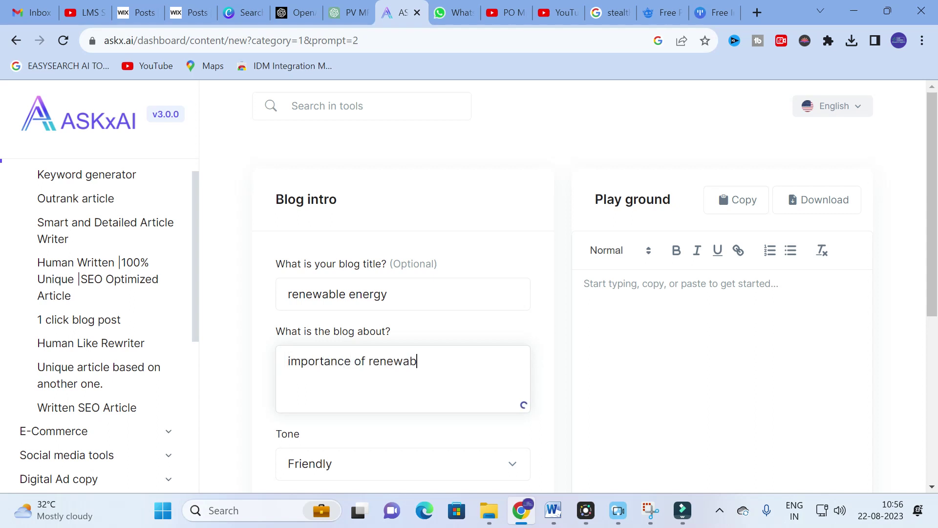
pyautogui.write('le energy i')
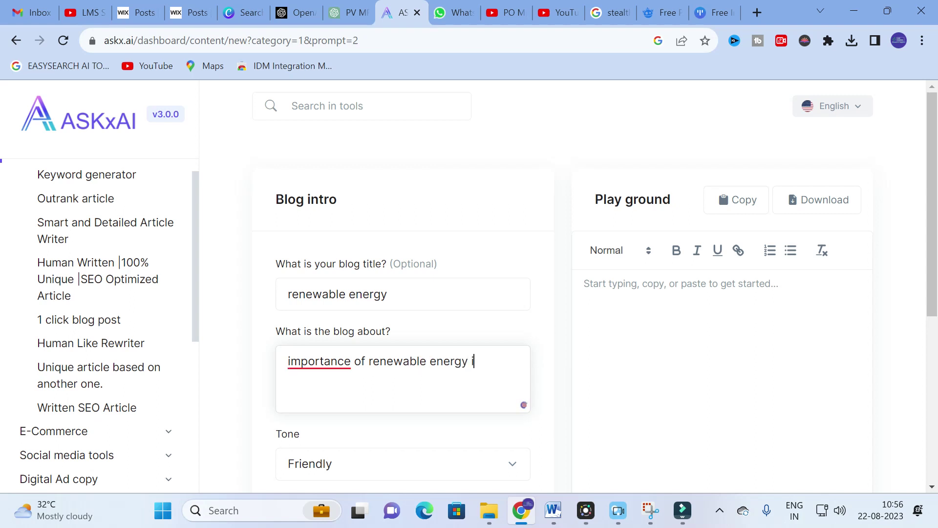
pyautogui.write('n power sector')
# Set the blog intro's tone to Professional, keep the language as English and create the content.
pyautogui.scroll(-5, 312, 360)
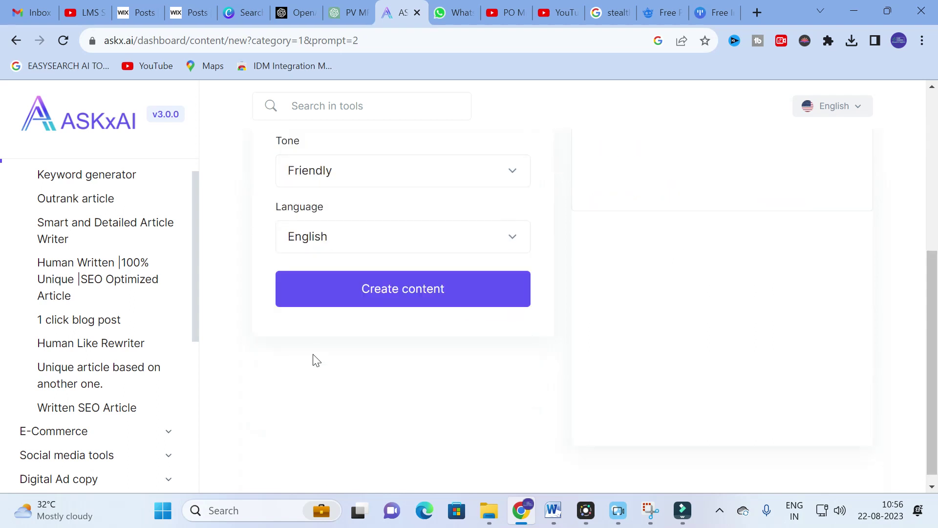
pyautogui.scroll(2, 489, 236)
pyautogui.click(502, 242)
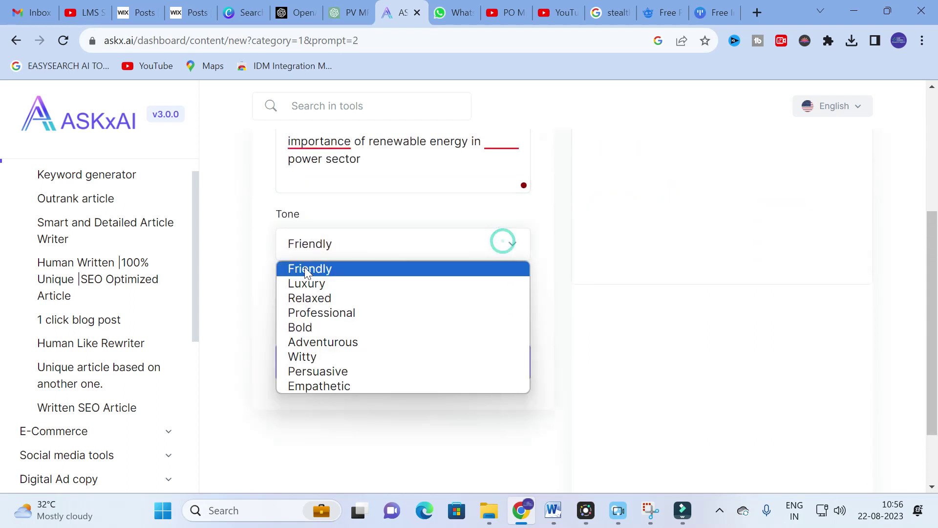
pyautogui.click(337, 313)
pyautogui.click(350, 310)
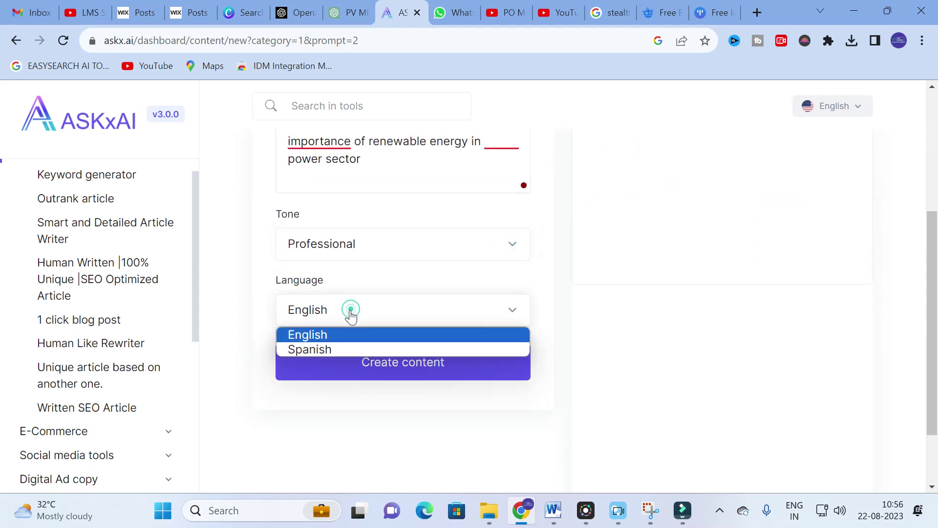
pyautogui.click(217, 327)
pyautogui.scroll(5, 456, 430)
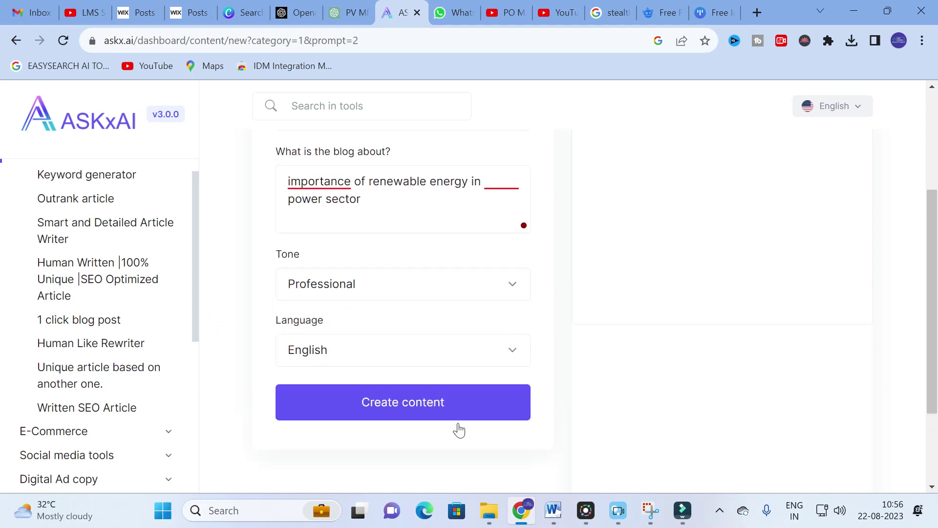
pyautogui.scroll(-4, 381, 471)
pyautogui.click(381, 372)
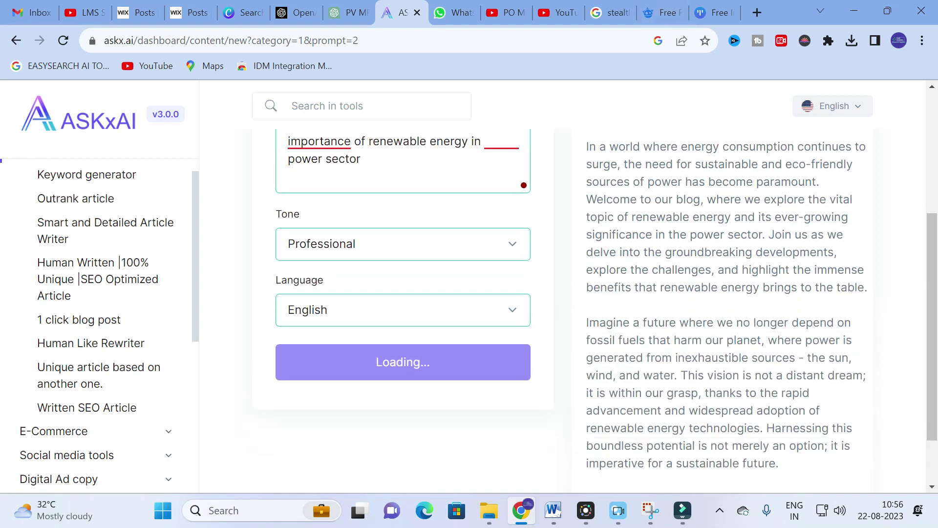
# Read through the generated blog intro on renewable energy from its title to the end.
pyautogui.scroll(3, 447, 322)
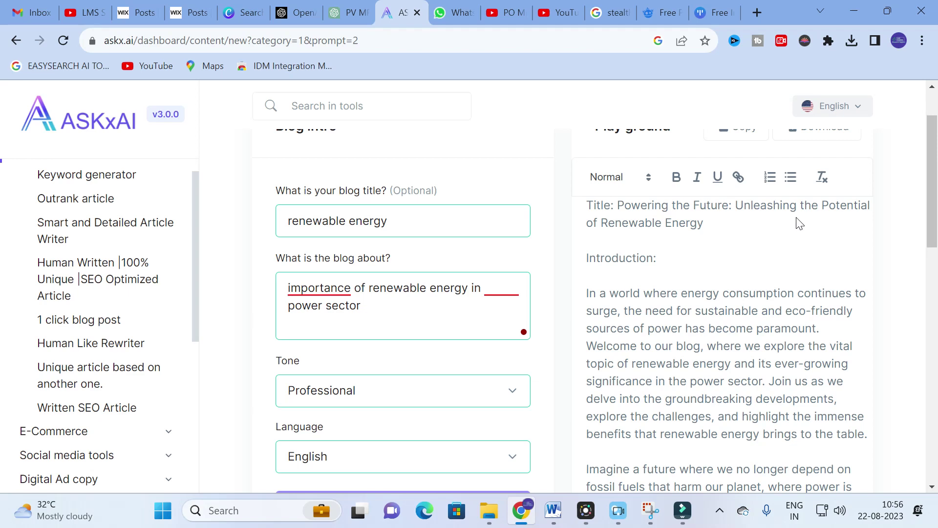
pyautogui.scroll(-2, 648, 244)
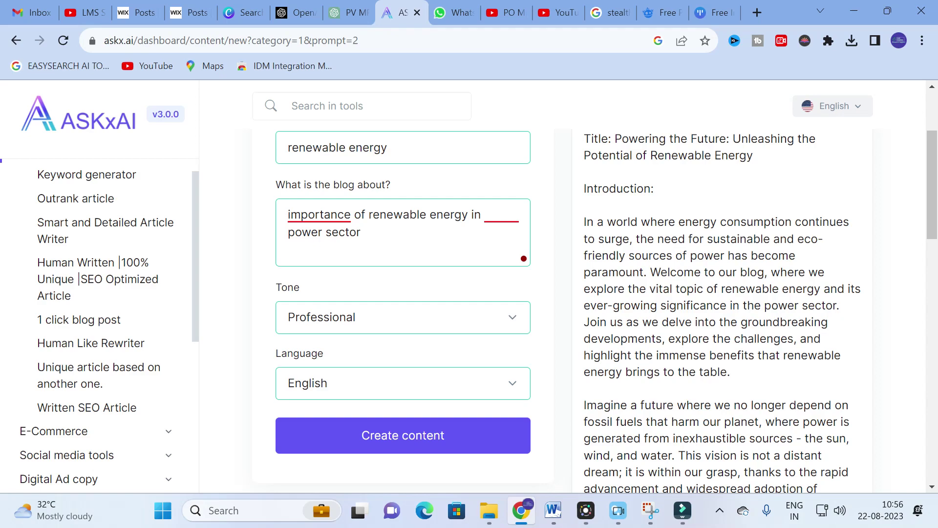
pyautogui.scroll(-15, 606, 311)
pyautogui.scroll(15, 605, 310)
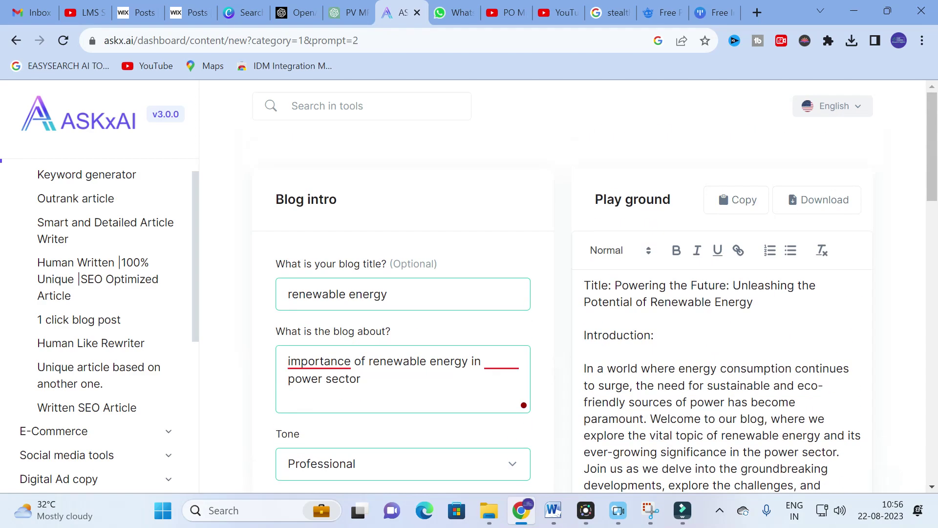
pyautogui.scroll(-2, 565, 338)
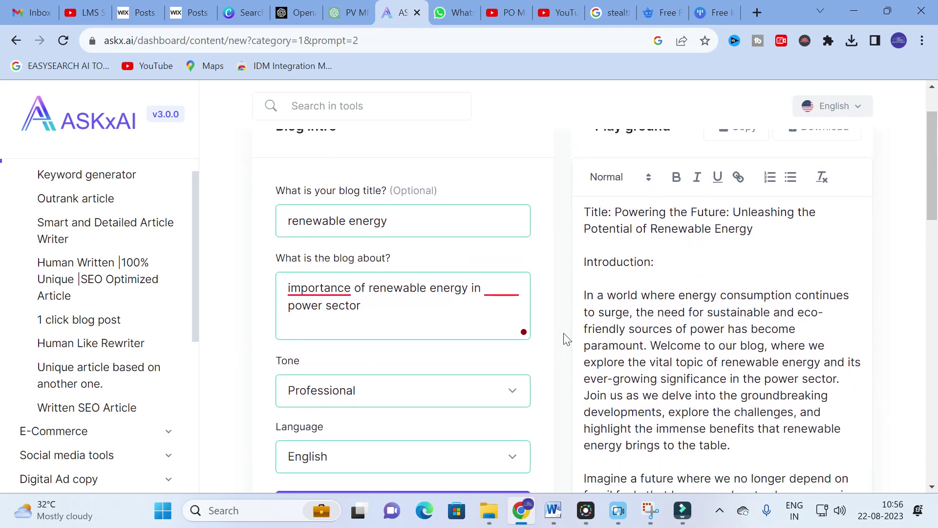
# Copy the first introduction paragraph of the generated blog into the Human Like Rewriter as the text to rewrite.
pyautogui.moveTo(584, 295); pyautogui.dragTo(730, 445)
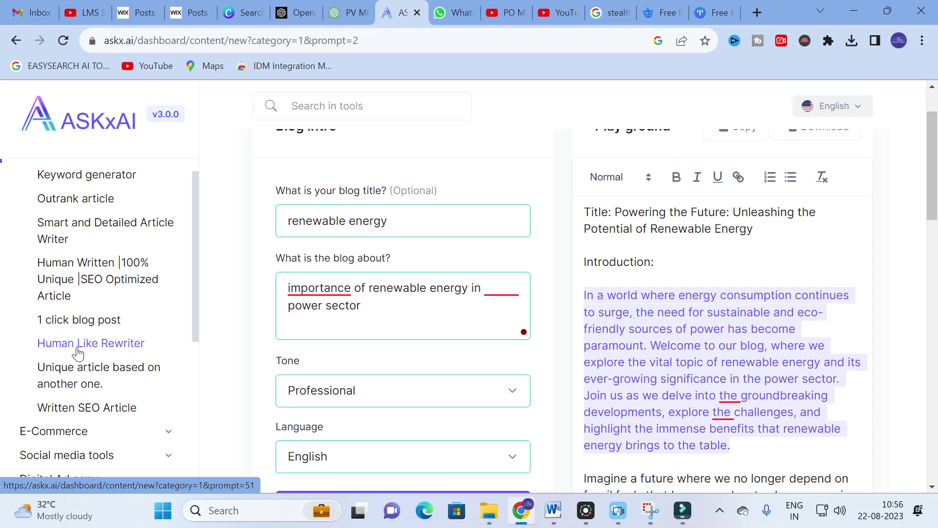
pyautogui.click(51, 347)
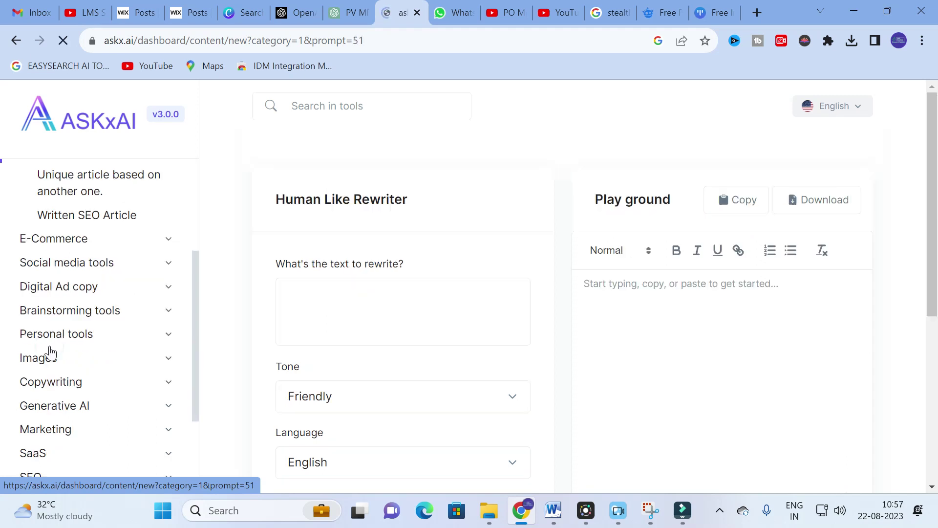
pyautogui.click(313, 290)
pyautogui.hotkey('ctrl', 'v')
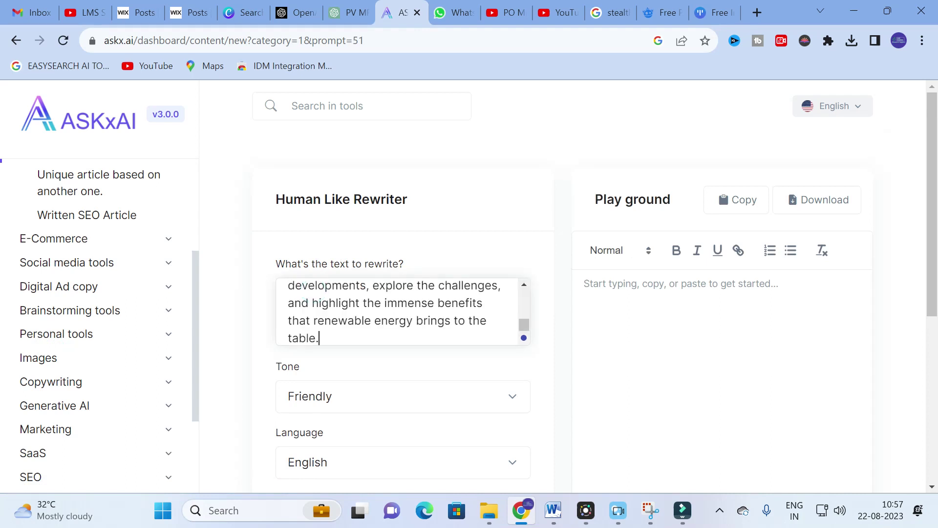
# Set the rewriter's tone to Professional and create the rewritten content.
pyautogui.scroll(-3, 420, 358)
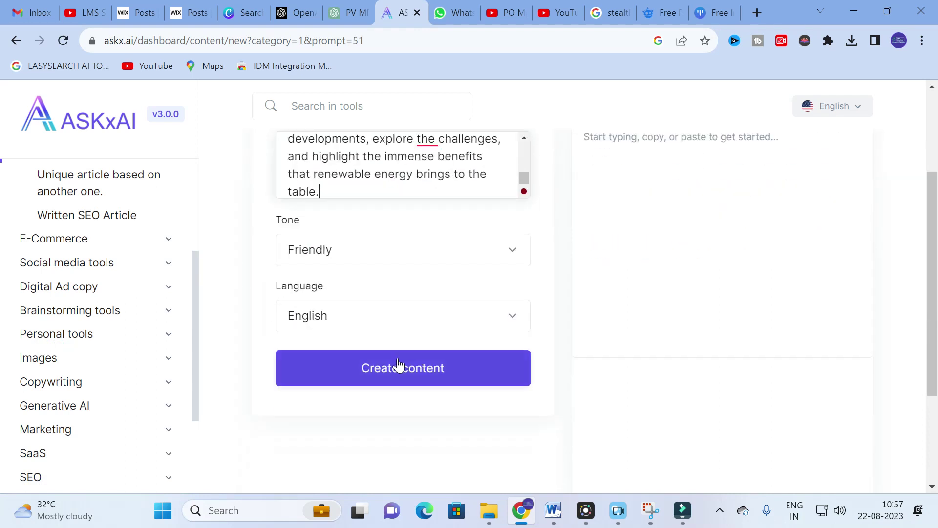
pyautogui.click(398, 255)
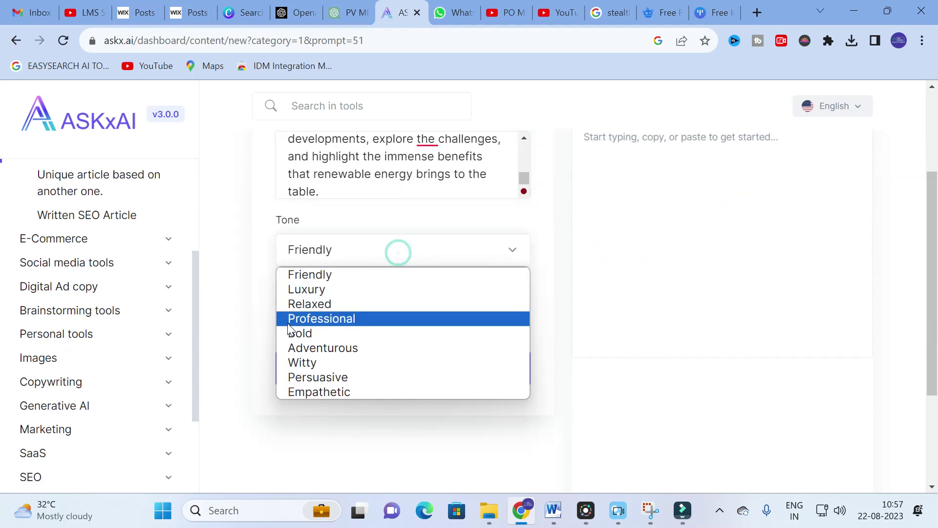
pyautogui.click(316, 316)
pyautogui.click(356, 375)
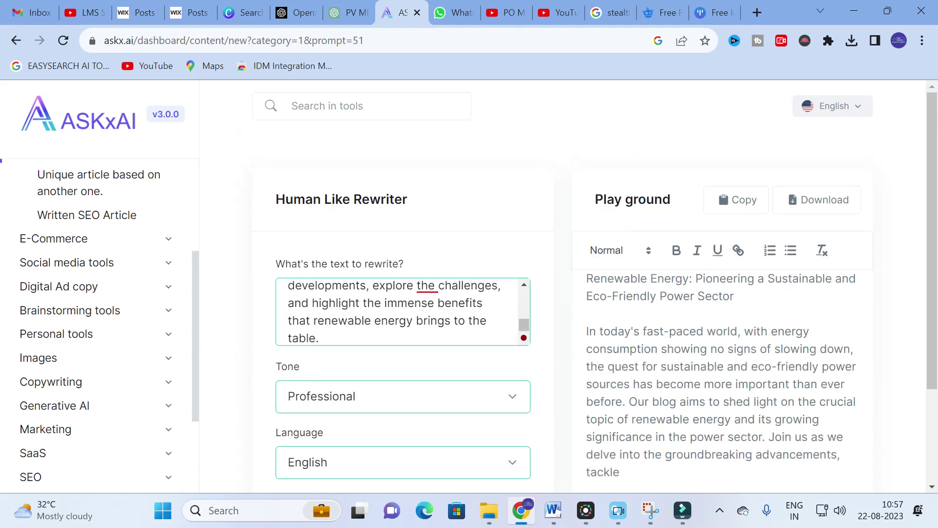
# Read through the rewritten renewable energy article, and look over the list of blog tools again.
pyautogui.scroll(-7, 670, 334)
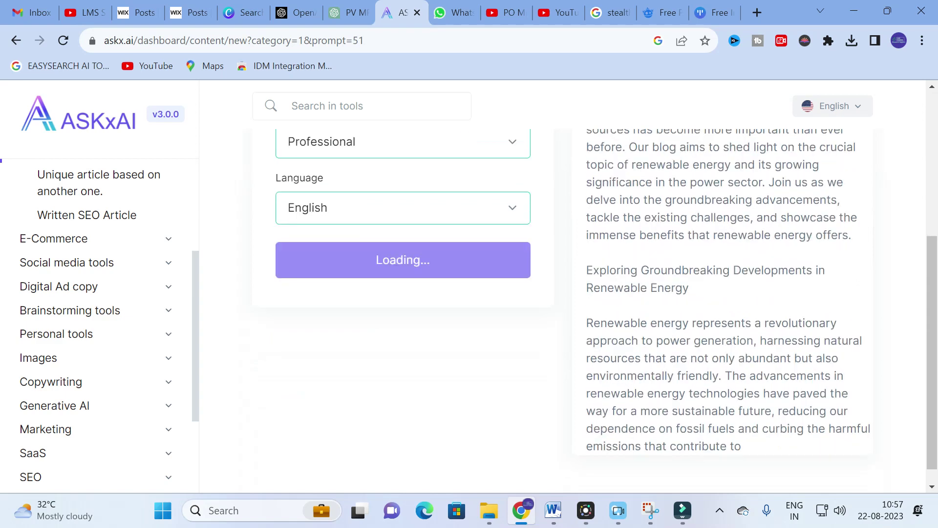
pyautogui.scroll(-2, 670, 333)
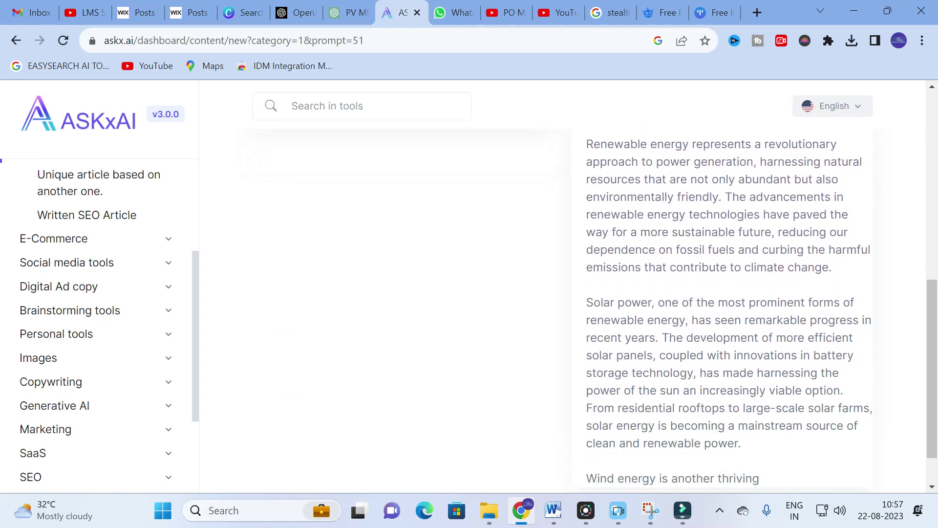
pyautogui.scroll(-2, 670, 334)
pyautogui.scroll(-3, 670, 334)
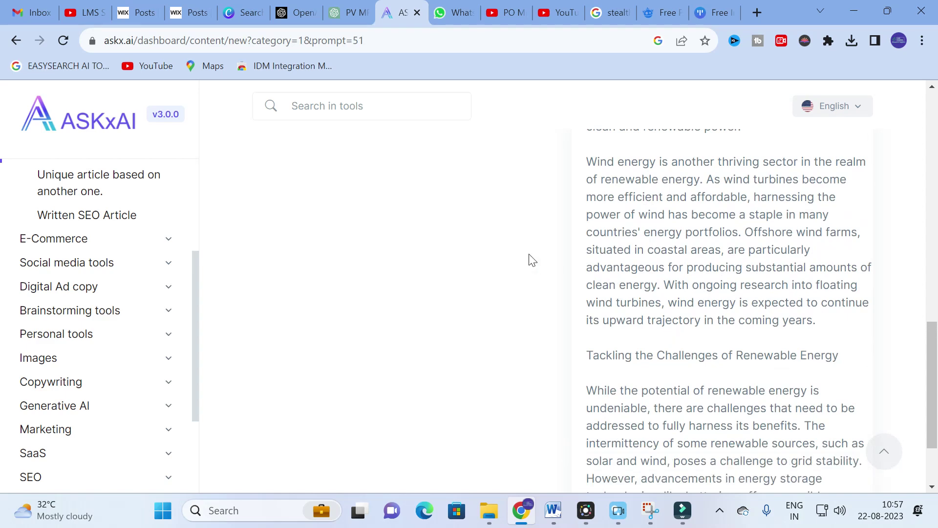
pyautogui.scroll(-5, 530, 260)
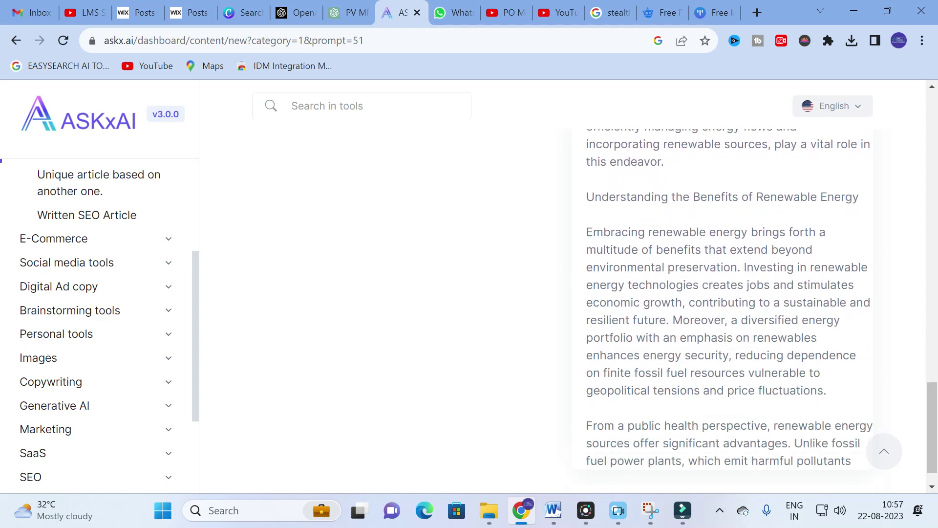
pyautogui.scroll(15, 707, 251)
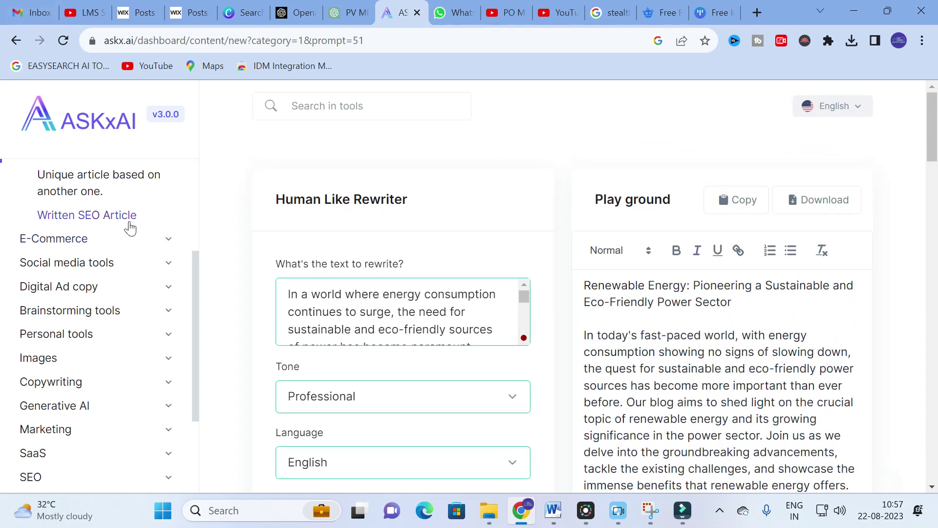
pyautogui.scroll(5, 126, 227)
pyautogui.scroll(3, 125, 227)
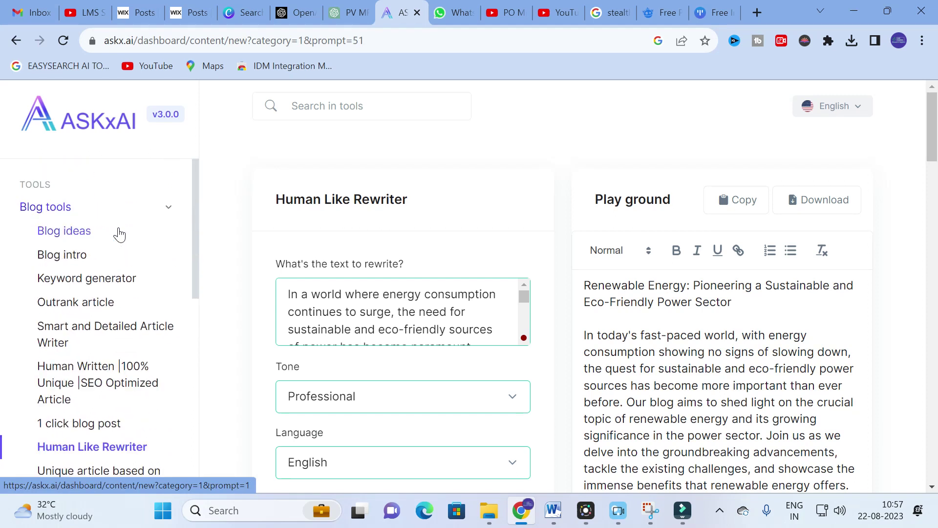